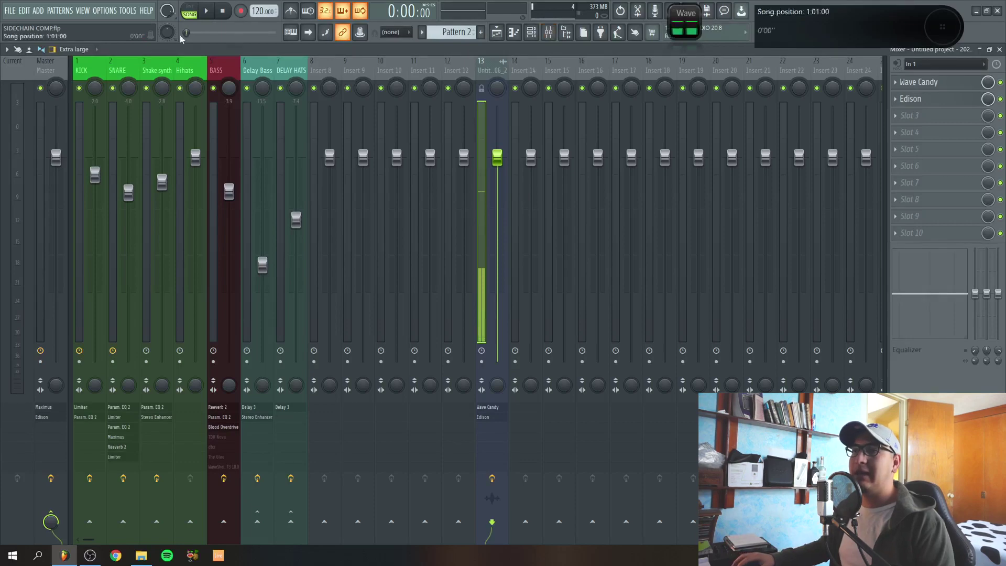
Inspect the KICK and BASS mixer tracks and play the playlist arrangement to hear both together.
{"action": "left_click", "coordinate": [86, 131]}
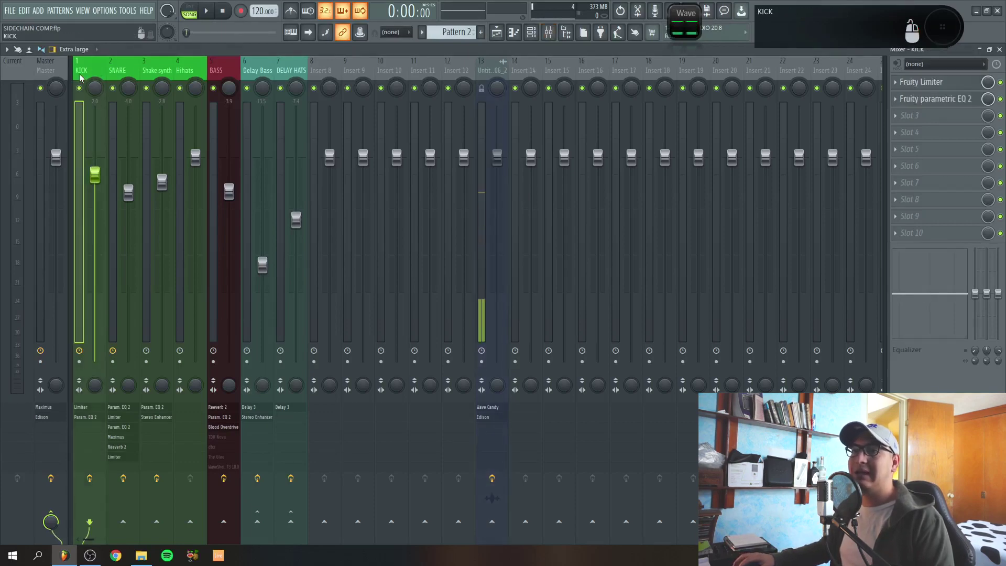
{"action": "left_click", "coordinate": [207, 72]}
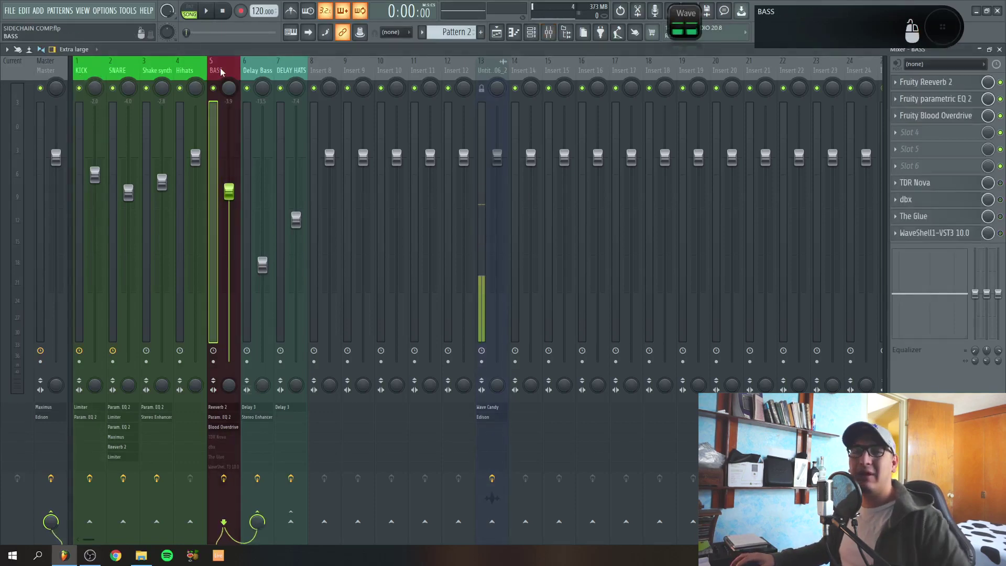
{"action": "left_click", "coordinate": [79, 72]}
{"action": "left_click", "coordinate": [496, 31]}
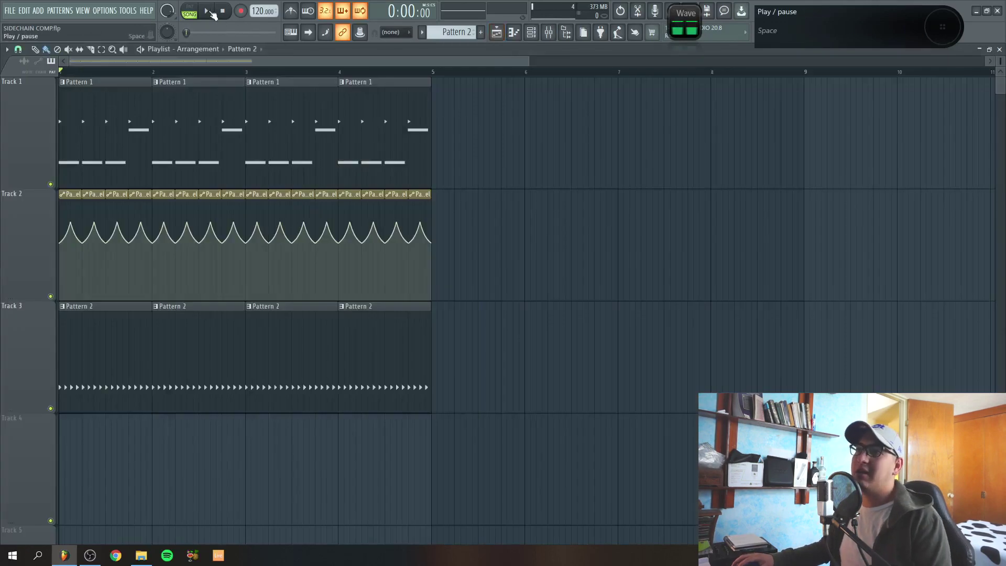
{"action": "left_click", "coordinate": [209, 12]}
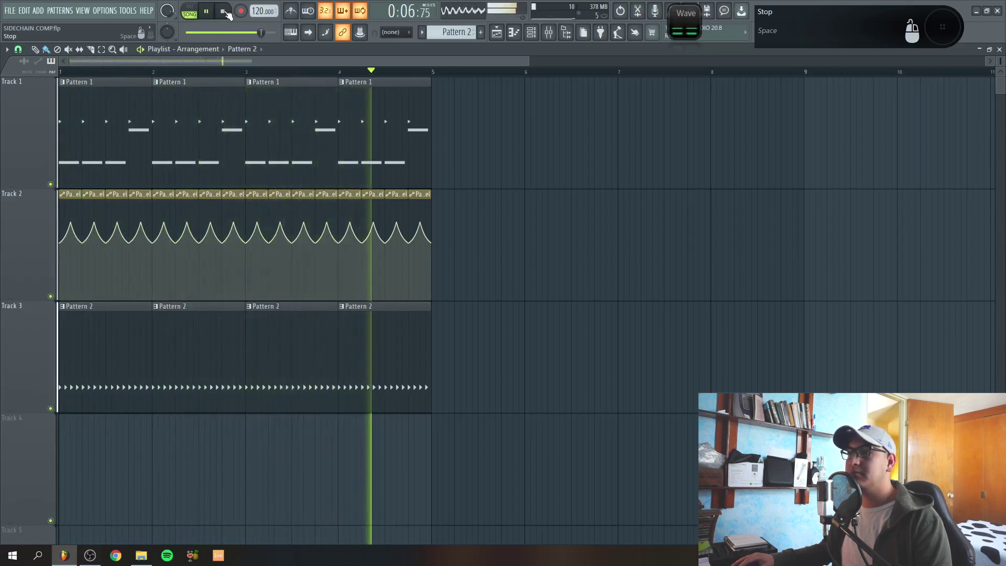
{"action": "left_click", "coordinate": [223, 11]}
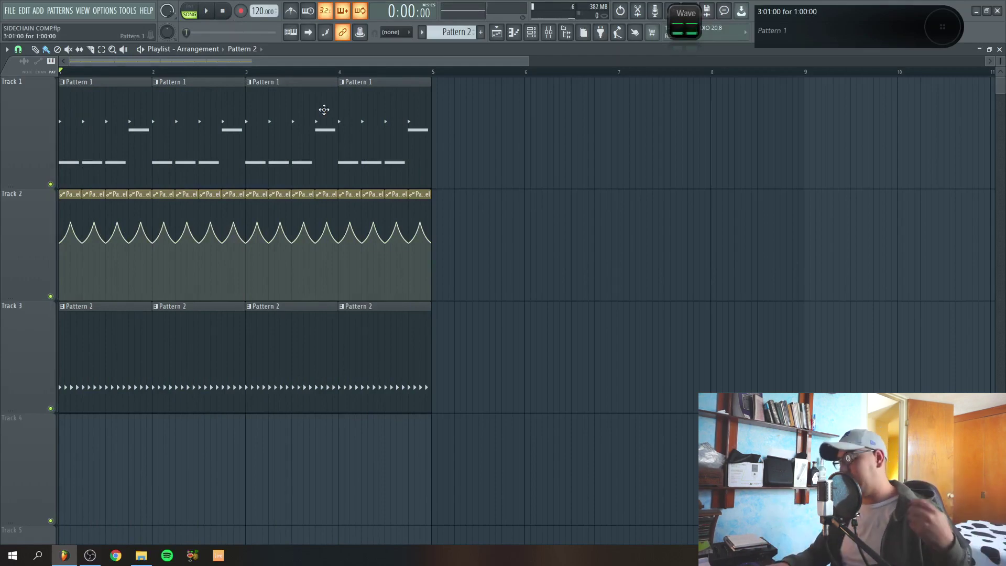
Review the TDR Nova, dbx, The Glue and WaveShell compressors on the BASS mixer track, and close their windows.
{"action": "key", "text": "F9"}
{"action": "left_click", "coordinate": [231, 70]}
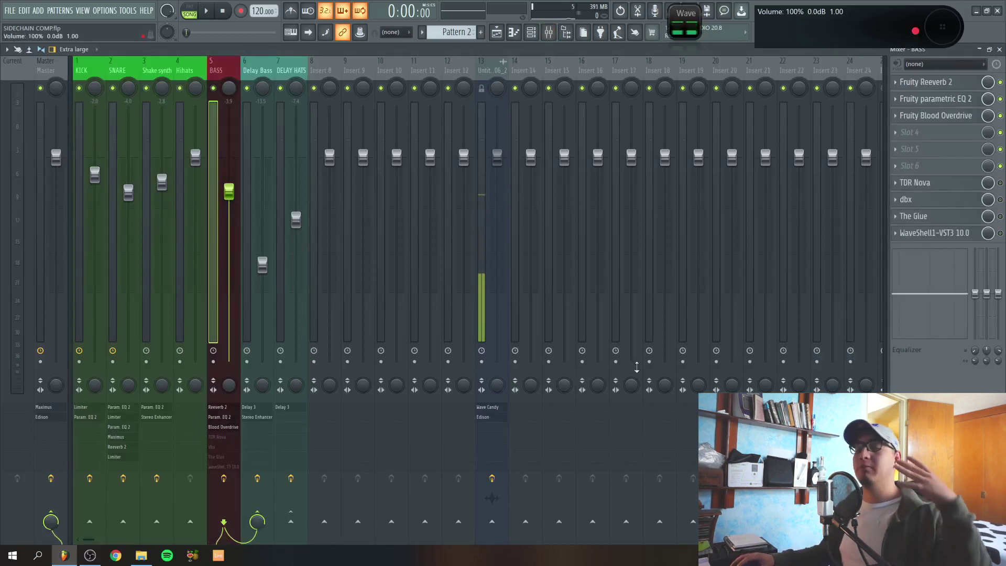
{"action": "left_click", "coordinate": [928, 183]}
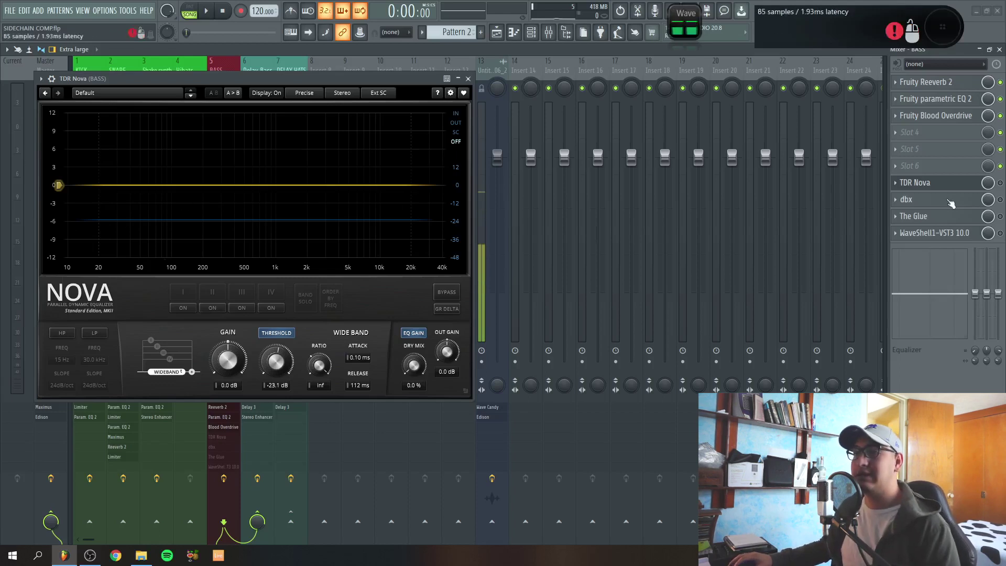
{"action": "left_click", "coordinate": [950, 203]}
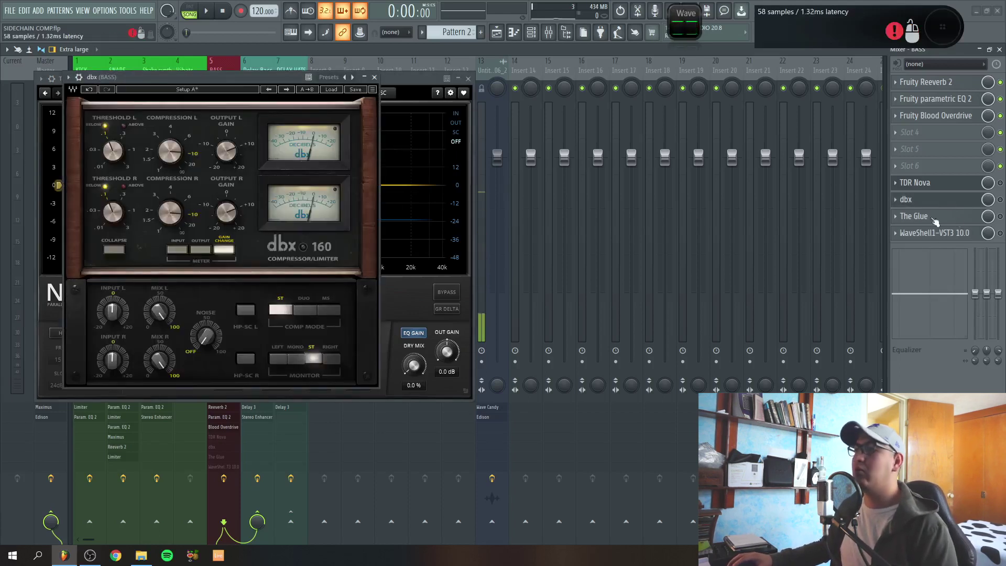
{"action": "left_click", "coordinate": [951, 217]}
{"action": "left_click", "coordinate": [938, 233]}
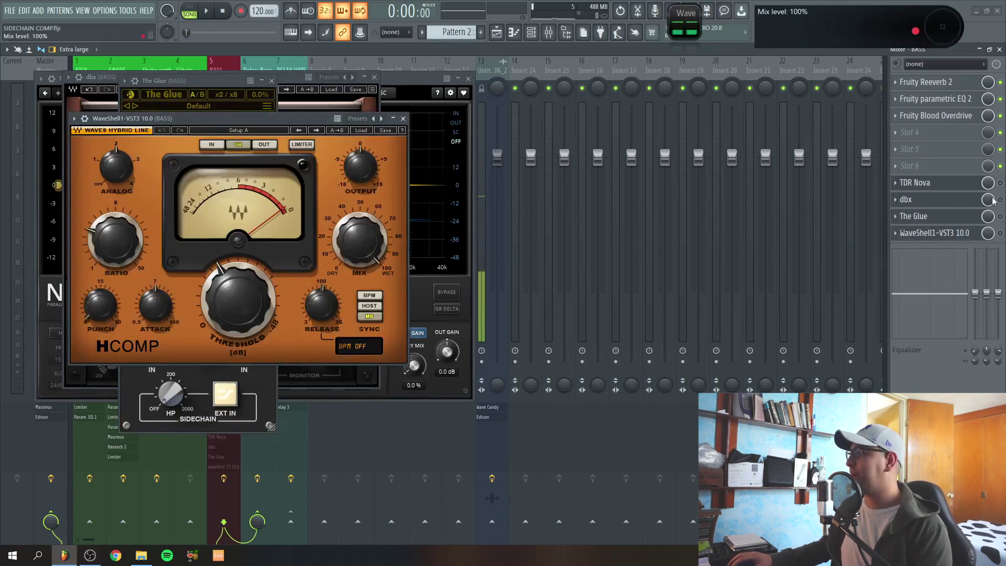
{"action": "key", "text": "Escape"}
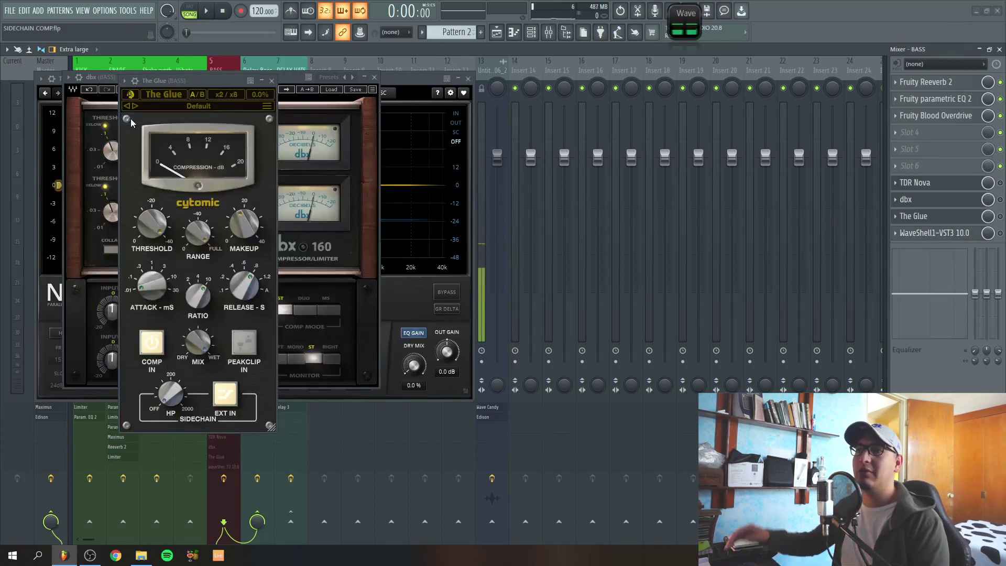
{"action": "key", "text": "Escape"}
{"action": "key", "text": "Escape"}
{"action": "key", "text": "Escape"}
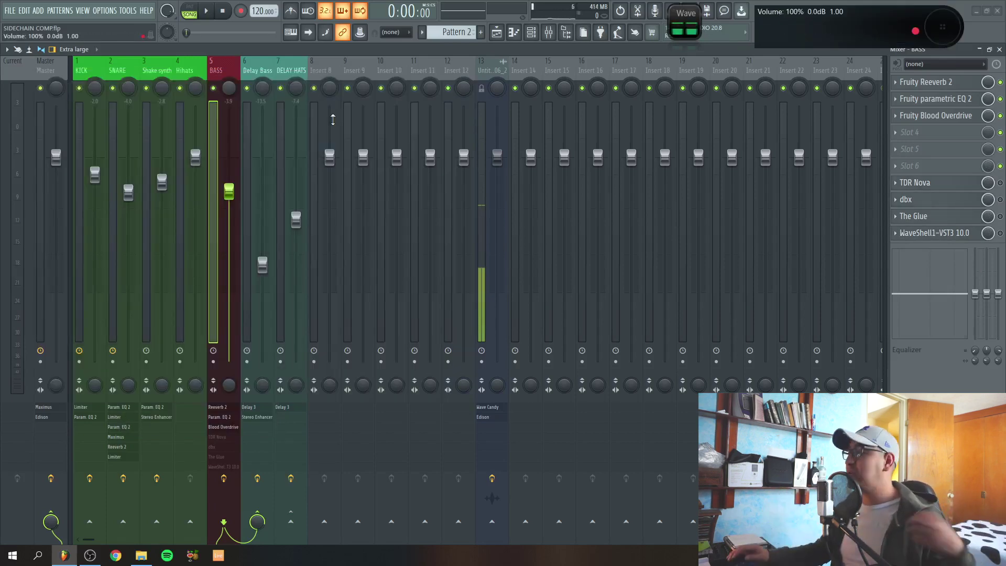
Sidechain the KICK mixer track to the BASS track.
{"action": "left_click", "coordinate": [77, 71]}
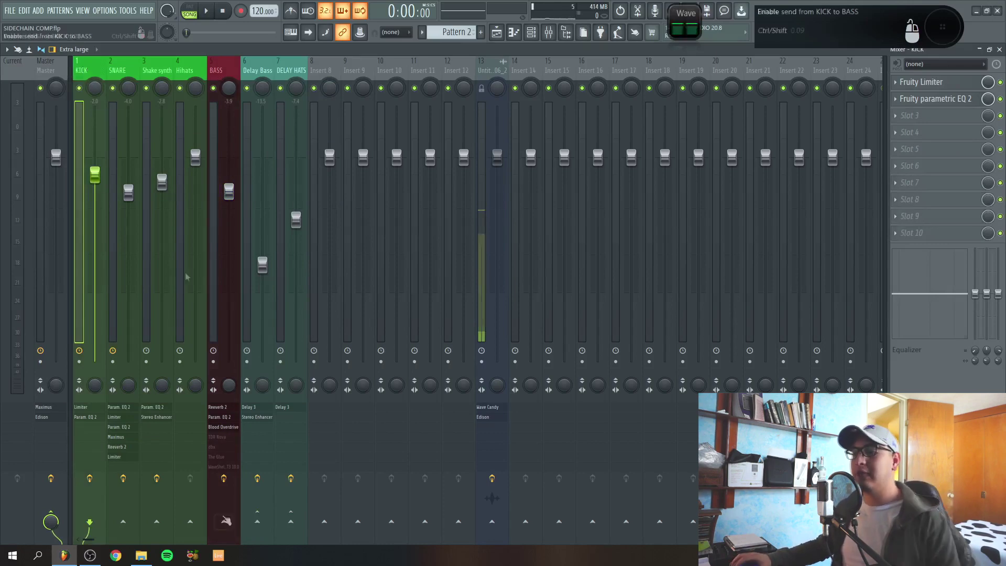
{"action": "right_click", "coordinate": [223, 522]}
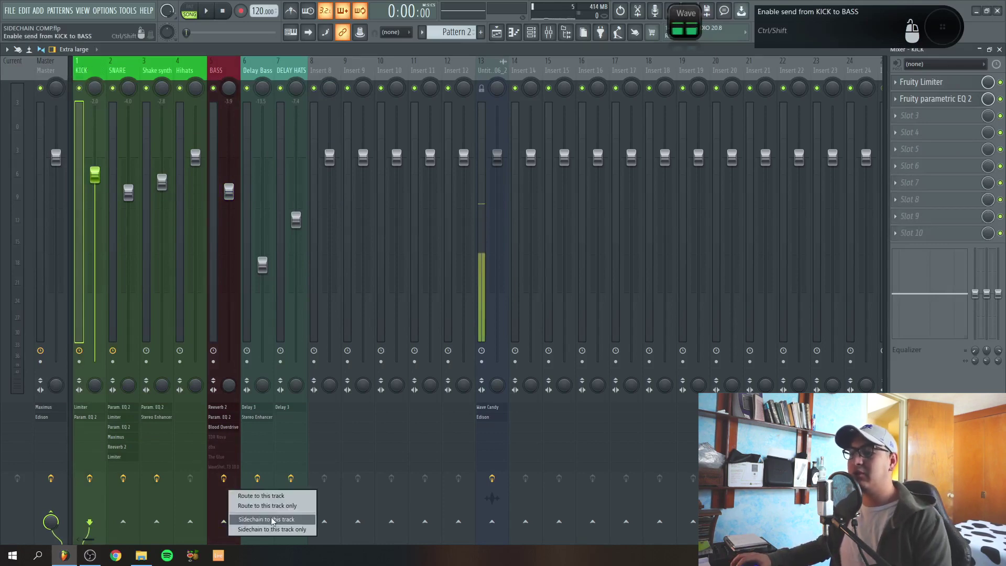
{"action": "left_click", "coordinate": [251, 503]}
Check TDR Nova's sidechain source options on the BASS track and look over the dbx and The Glue compressors.
{"action": "left_click", "coordinate": [214, 133]}
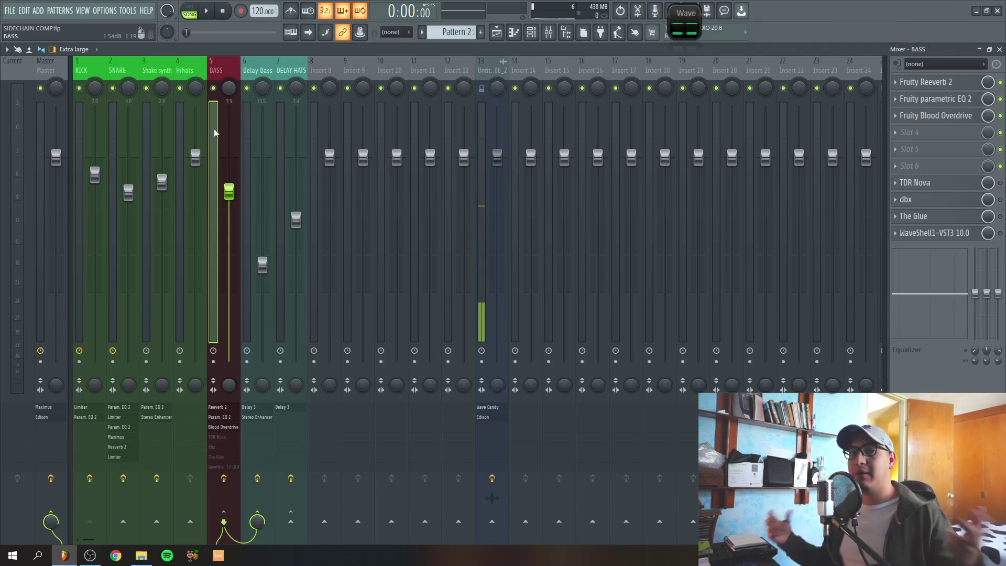
{"action": "left_click", "coordinate": [917, 183]}
{"action": "left_click", "coordinate": [382, 94]}
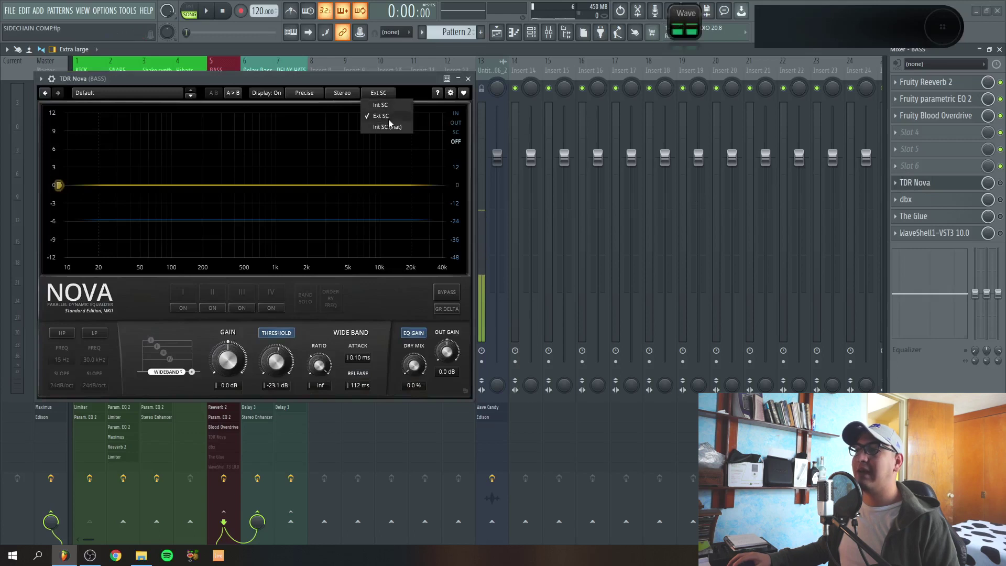
{"action": "left_click", "coordinate": [392, 82]}
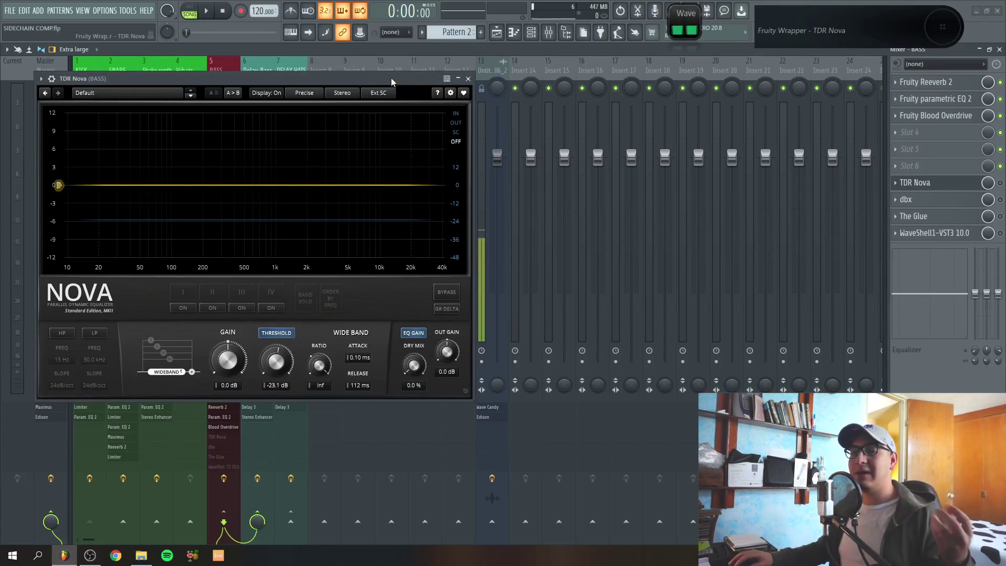
{"action": "left_click", "coordinate": [909, 199]}
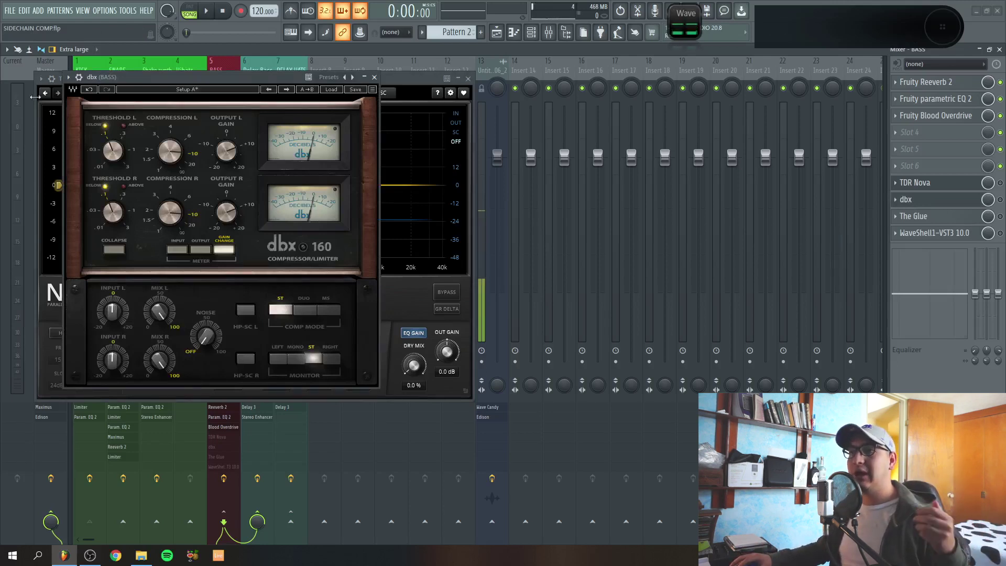
{"action": "left_click", "coordinate": [375, 77]}
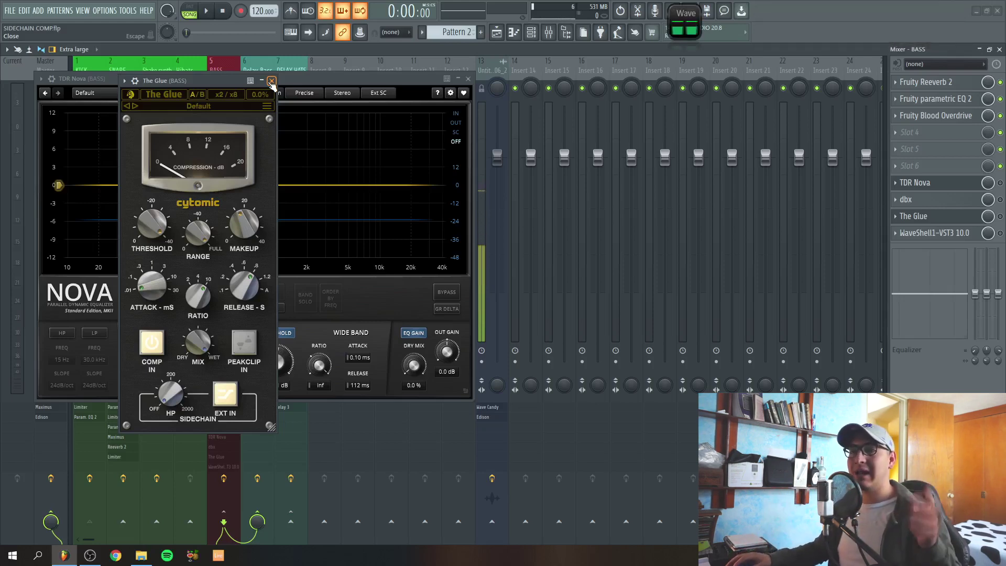
{"action": "left_click", "coordinate": [272, 82]}
Enable TDR Nova on the BASS track and set its wide band threshold to 0.0 dB.
{"action": "left_click", "coordinate": [932, 183]}
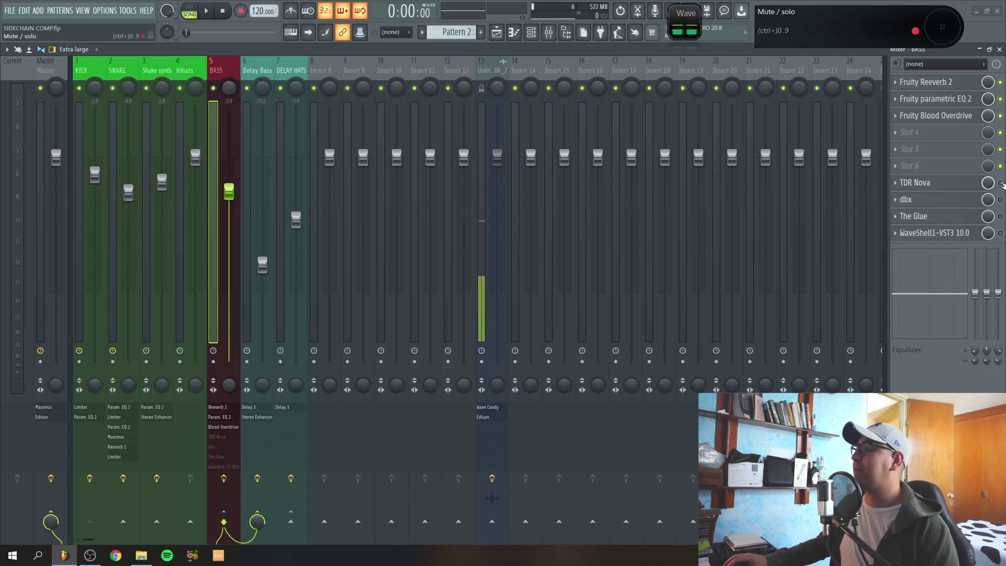
{"action": "left_click", "coordinate": [932, 183]}
{"action": "left_click_drag", "start_coordinate": [283, 355], "coordinate": [277, 354]}
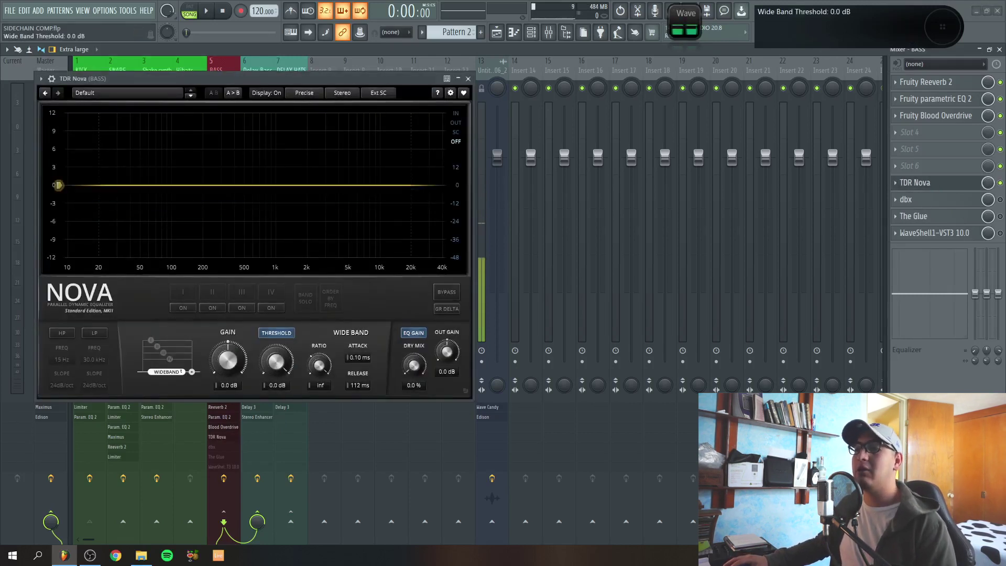
Set TDR Nova's sidechain source to Ext SC and assign KICK to its Aux Input in the wrapper's processing settings.
{"action": "left_click", "coordinate": [385, 94]}
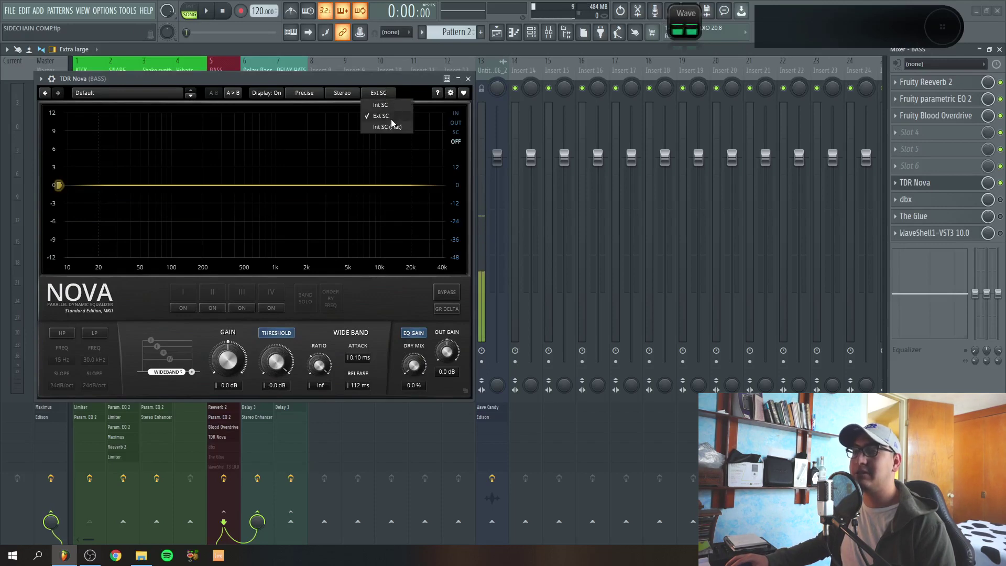
{"action": "left_click", "coordinate": [394, 116]}
{"action": "left_click", "coordinate": [59, 82]}
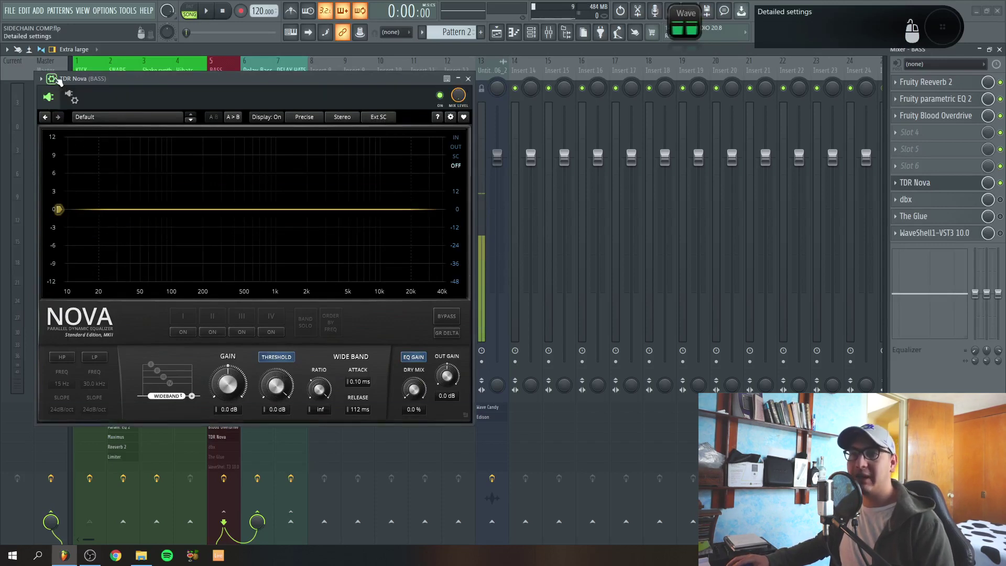
{"action": "left_click", "coordinate": [75, 99]}
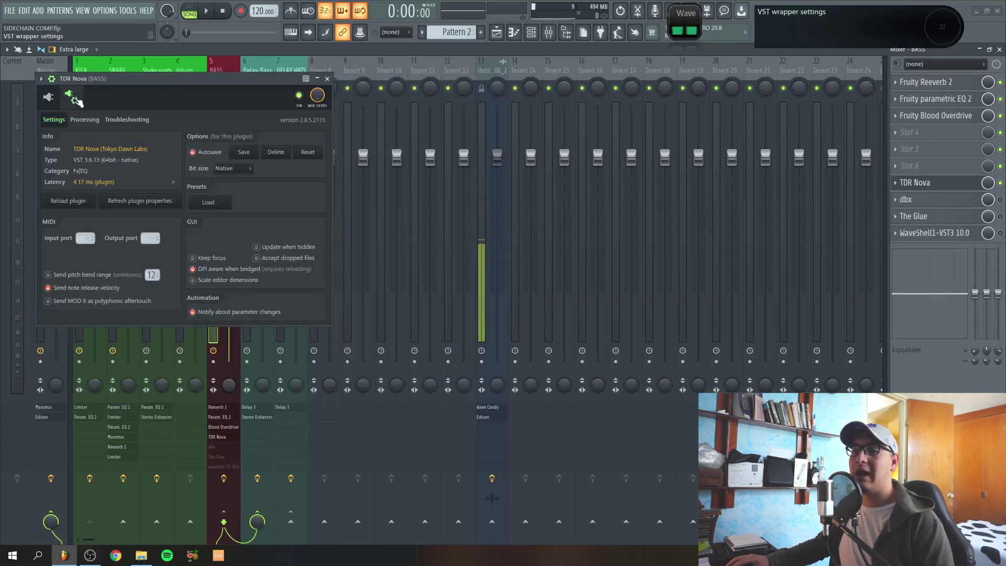
{"action": "left_click", "coordinate": [89, 121]}
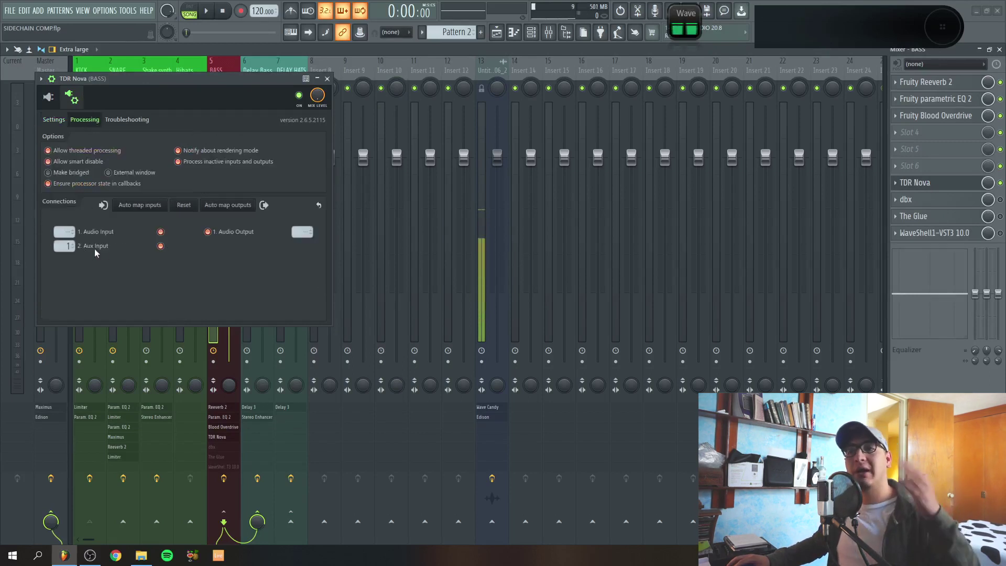
{"action": "left_click", "coordinate": [67, 247]}
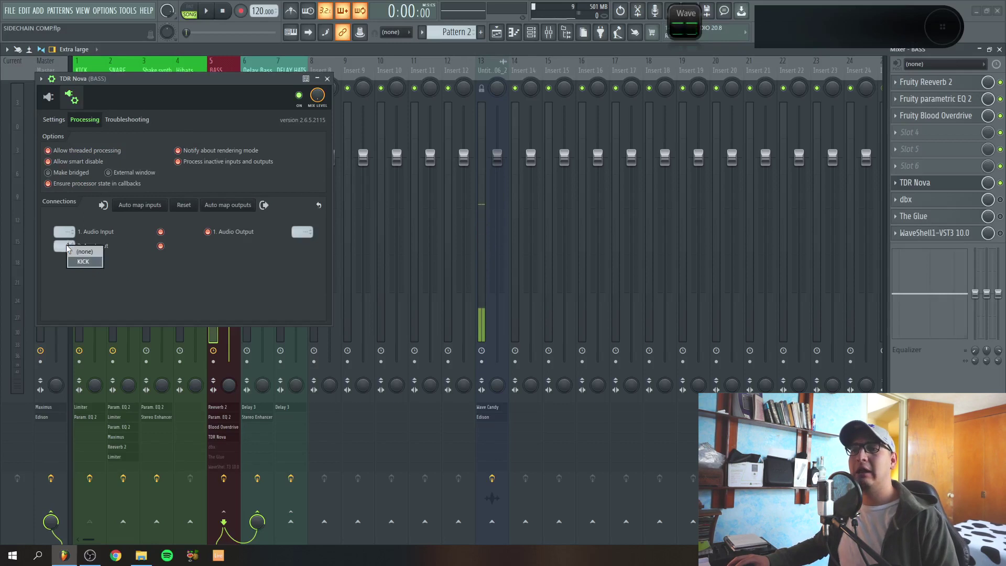
{"action": "left_click", "coordinate": [83, 262]}
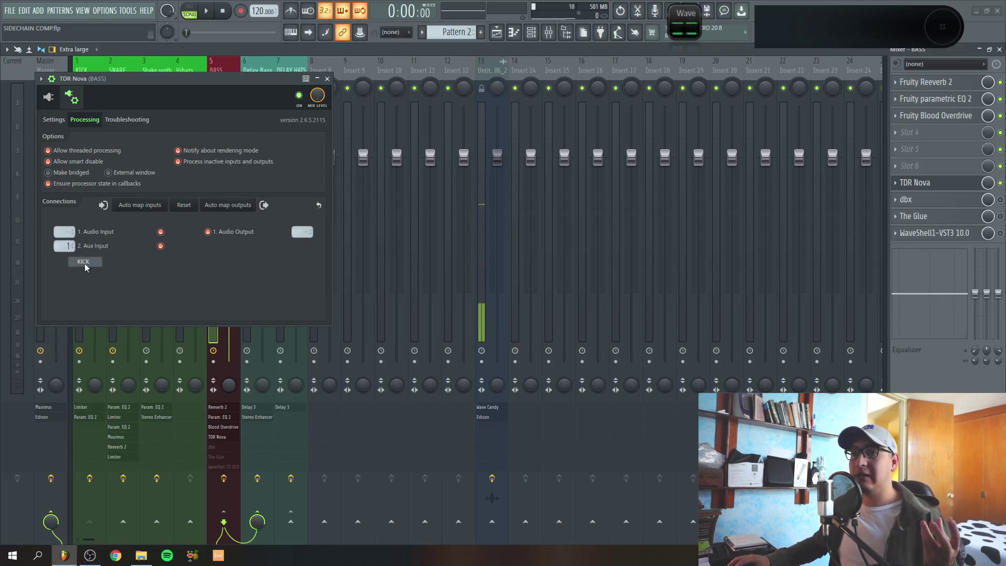
{"action": "left_click", "coordinate": [71, 97]}
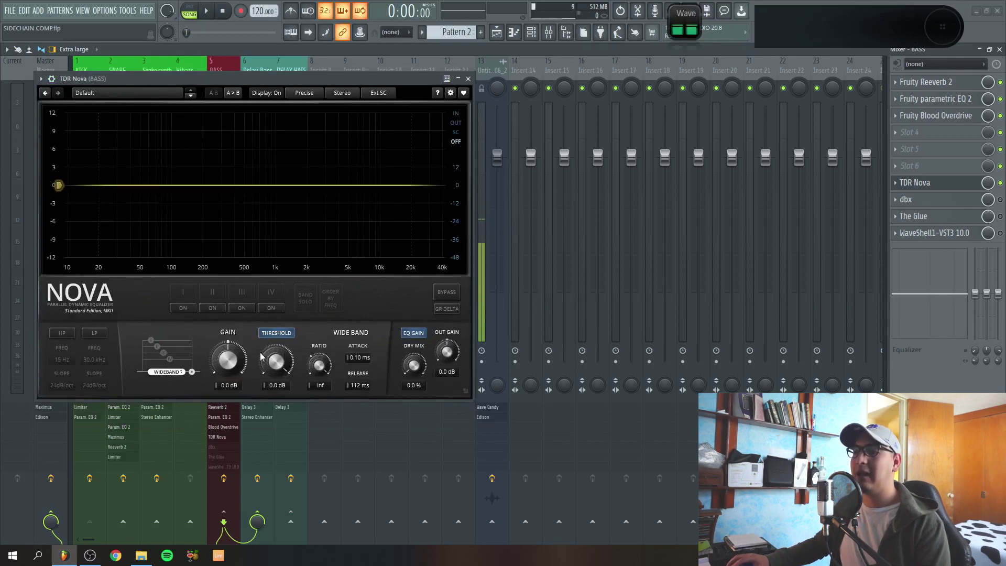
During playback, set TDR Nova's wide band gain to 1.5 dB, threshold -23.9 dB, ratio 4.8:1, attack 0.28 ms and release 82 ms.
{"action": "key", "text": "space"}
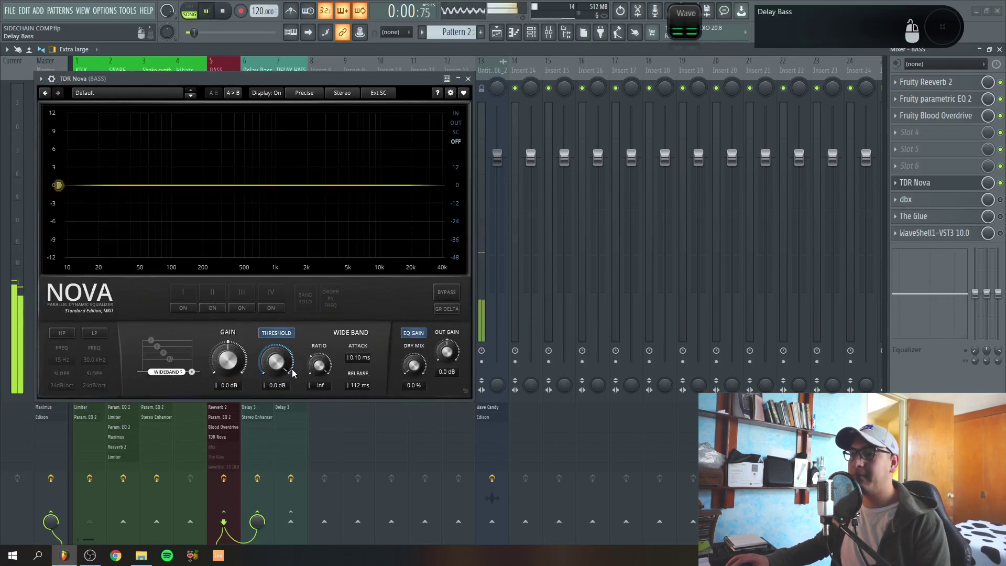
{"action": "left_click_drag", "start_coordinate": [283, 368], "coordinate": [283, 434]}
{"action": "mouse_move", "coordinate": [275, 352]}
{"action": "left_mouse_down"}
{"action": "mouse_move", "coordinate": [230, 348]}
{"action": "mouse_move", "coordinate": [281, 350]}
{"action": "left_mouse_up"}
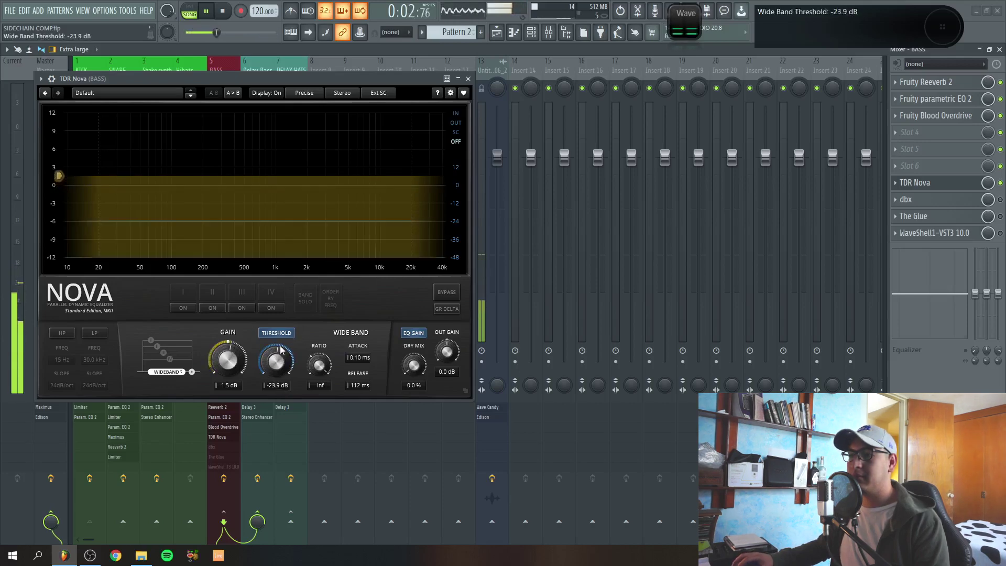
{"action": "left_click_drag", "start_coordinate": [353, 385], "coordinate": [319, 373]}
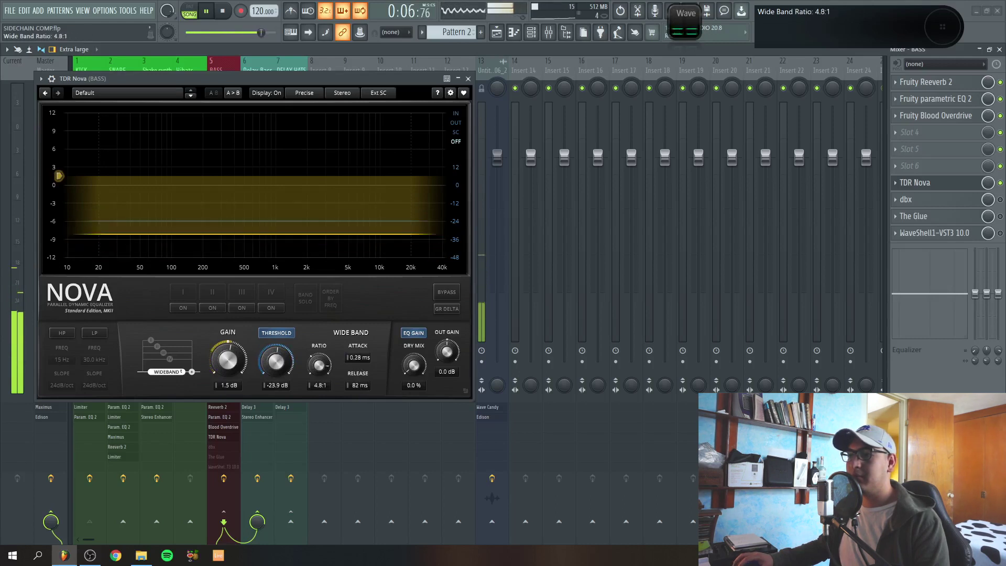
{"action": "key", "text": "space"}
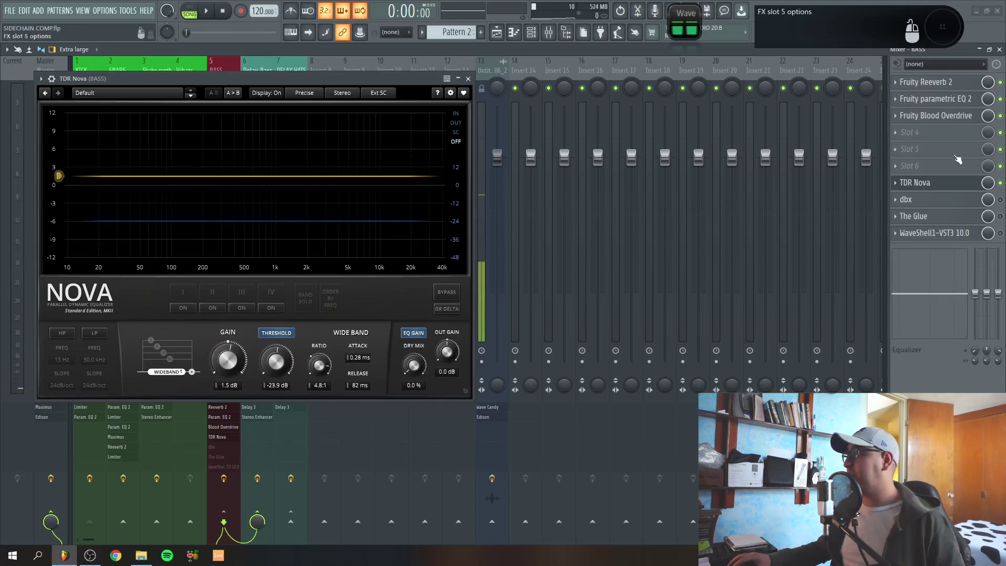
Disable TDR Nova on the BASS track, then enable the dbx compressor and open it.
{"action": "left_click", "coordinate": [1000, 183]}
{"action": "left_click", "coordinate": [1000, 200]}
{"action": "left_click", "coordinate": [970, 203]}
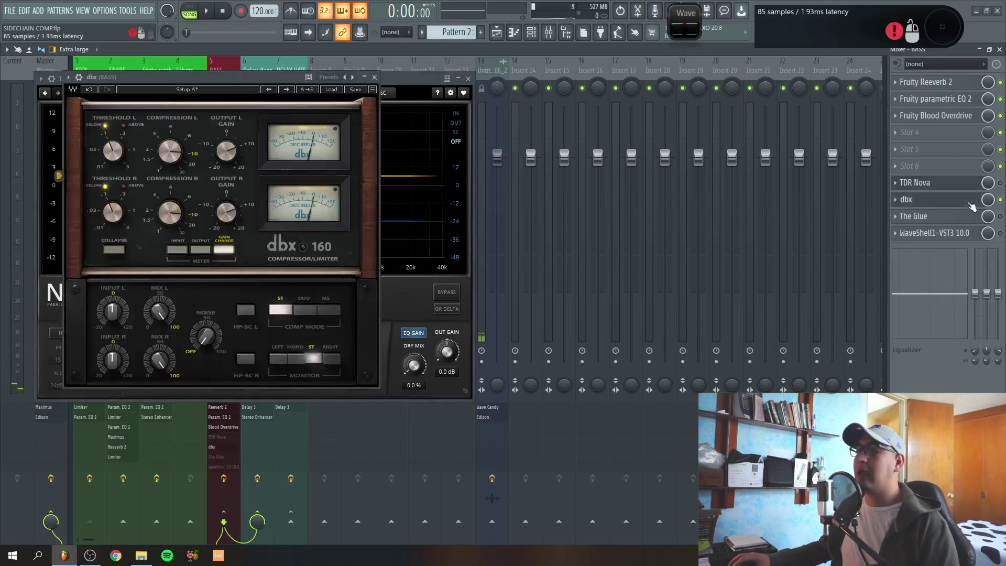
Set the sidechain index for dbx's Stereo Aux In in its processing settings, and return to the compressor's interface.
{"action": "left_click", "coordinate": [80, 78]}
{"action": "left_click", "coordinate": [98, 97]}
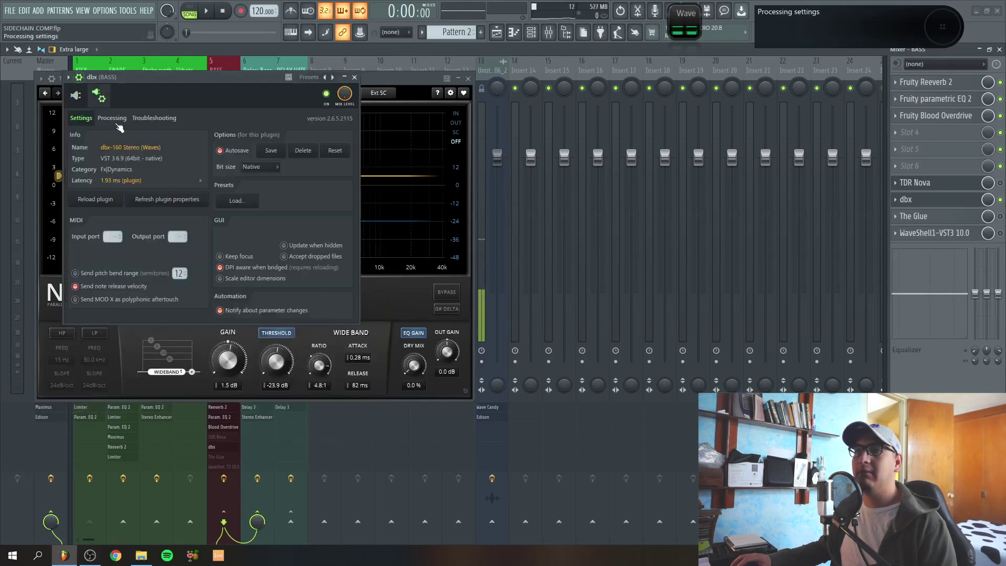
{"action": "left_click", "coordinate": [112, 118]}
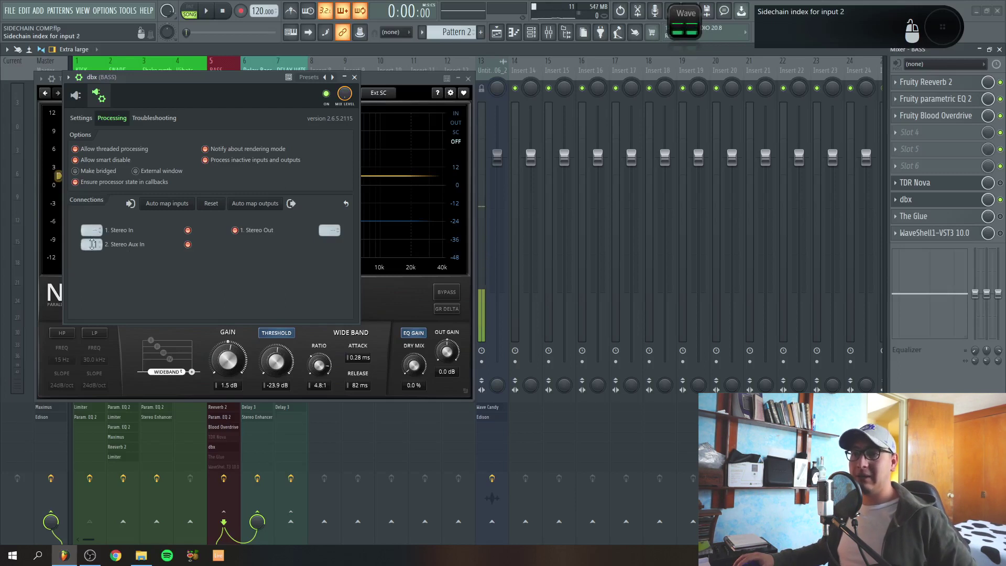
{"action": "left_click", "coordinate": [92, 245]}
{"action": "left_click", "coordinate": [97, 95]}
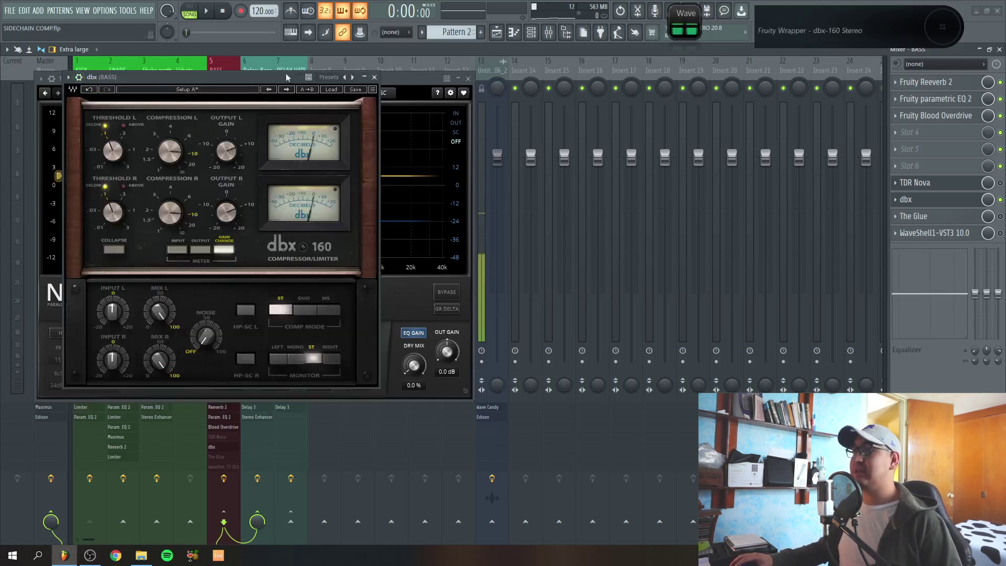
Play back the song to hear dbx compressing the bass, then compare the dbx interface with TDR Nova's.
{"action": "key", "text": "space"}
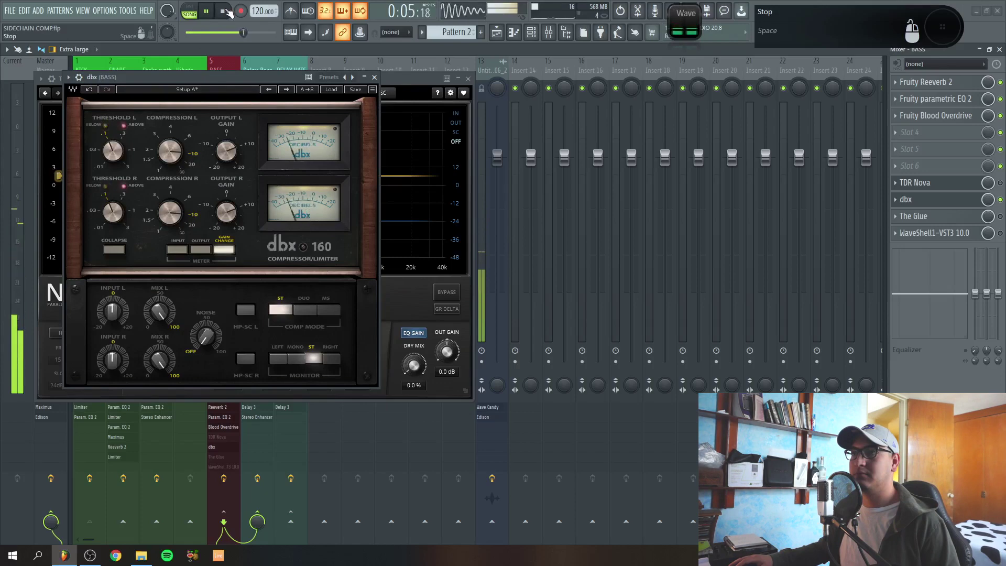
{"action": "left_click", "coordinate": [225, 12]}
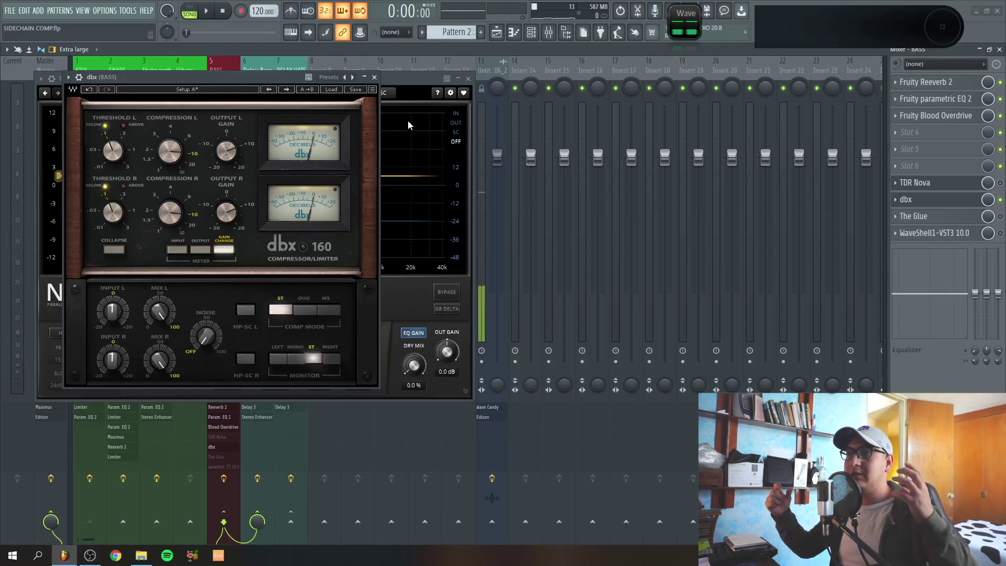
{"action": "left_click", "coordinate": [392, 80]}
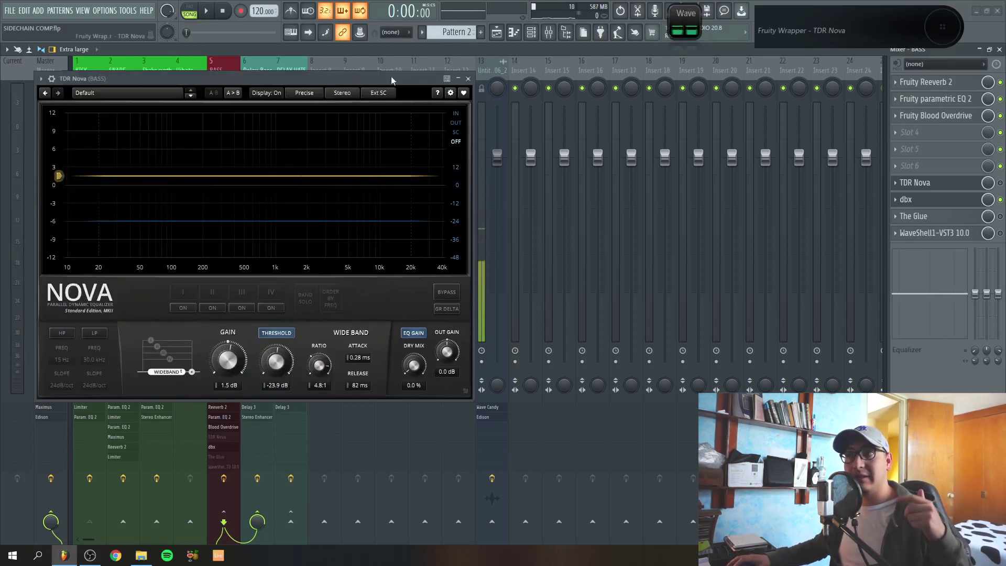
{"action": "left_click", "coordinate": [906, 200]}
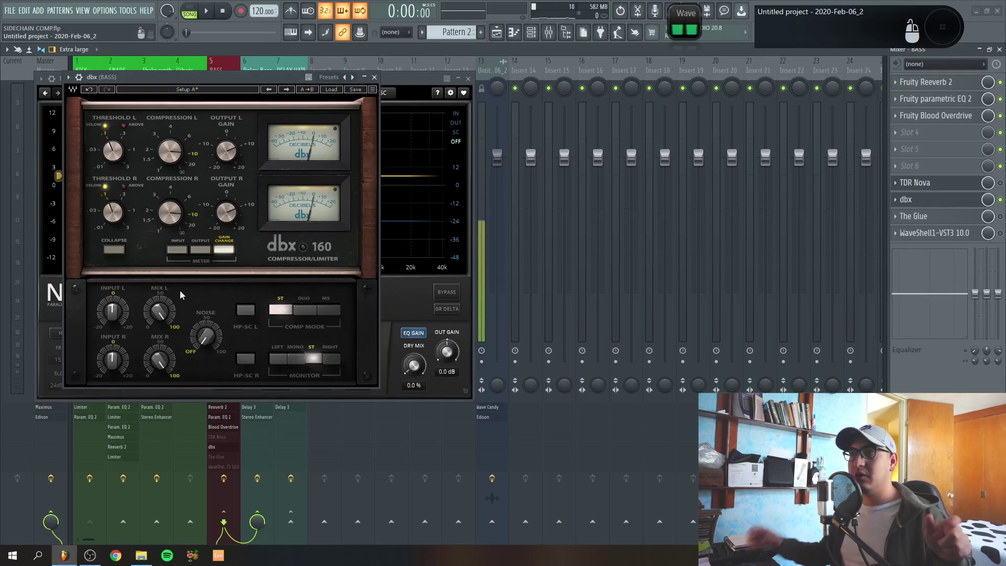
{"action": "left_click", "coordinate": [395, 75]}
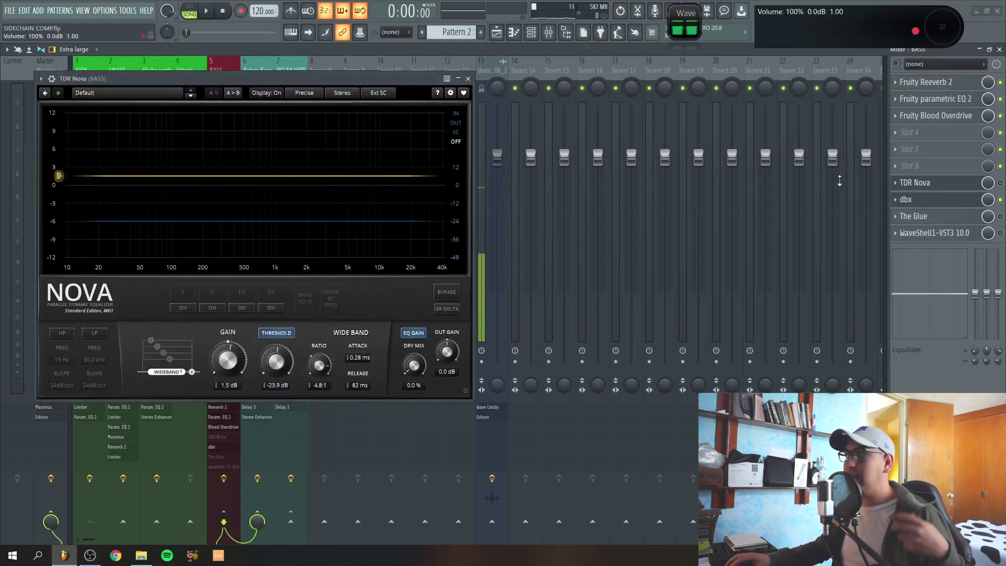
Open The Glue on the BASS track and check its input connections in the wrapper's processing settings, returning to its interface.
{"action": "left_click", "coordinate": [929, 217]}
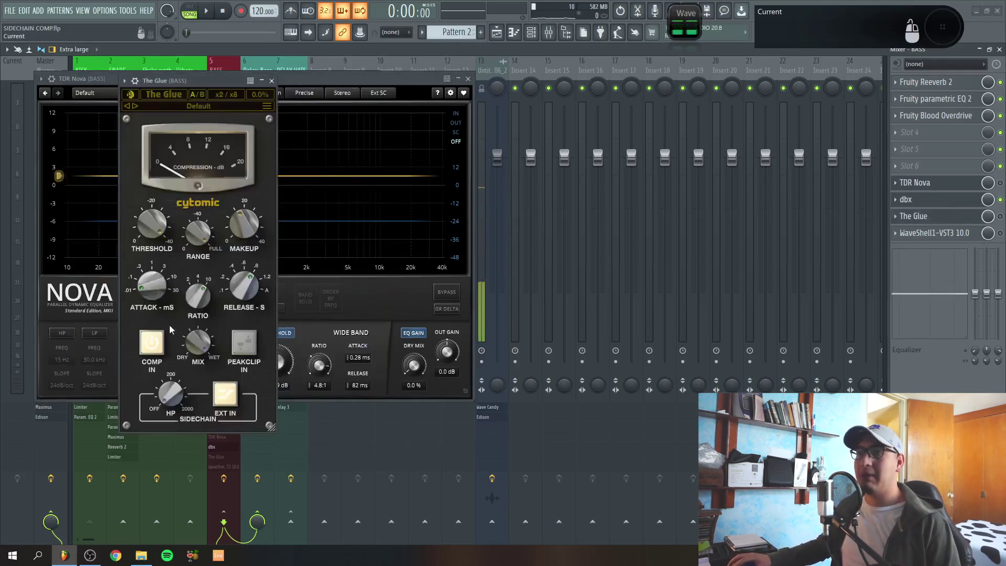
{"action": "left_click", "coordinate": [135, 80]}
{"action": "left_click", "coordinate": [177, 124]}
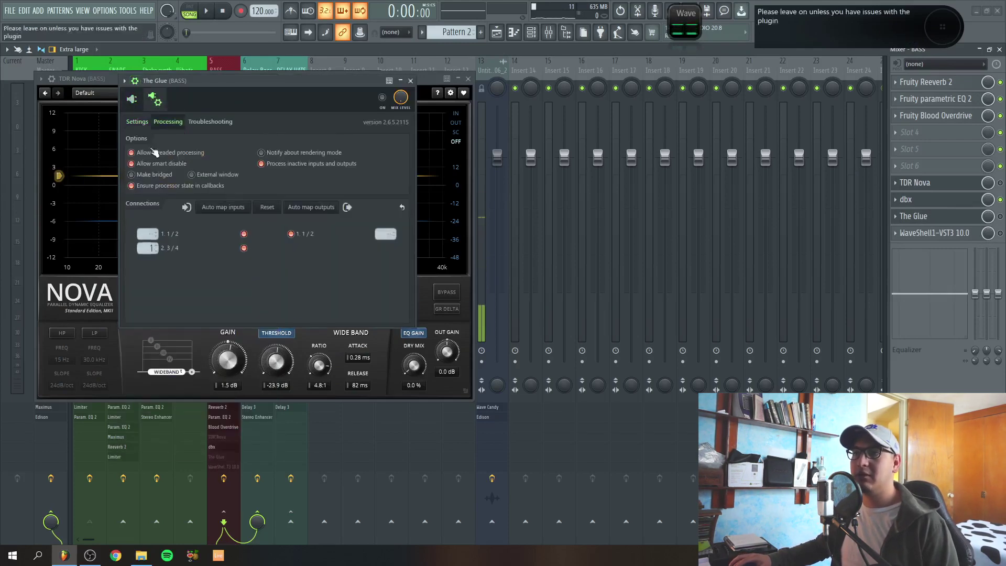
{"action": "left_click", "coordinate": [132, 99]}
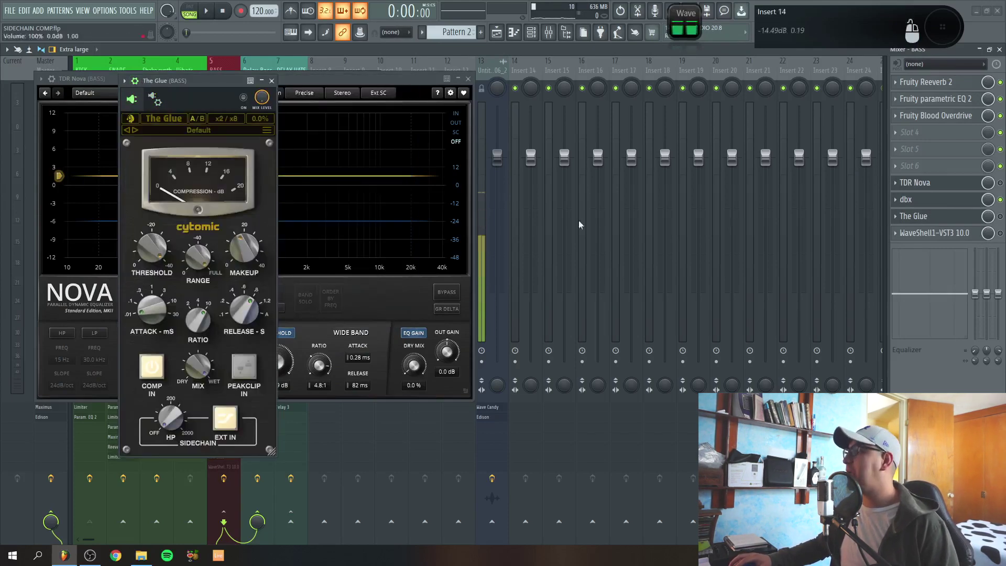
Disable dbx and enable The Glue on the BASS track, and play back the song to hear its sidechain compression.
{"action": "left_click", "coordinate": [1000, 216]}
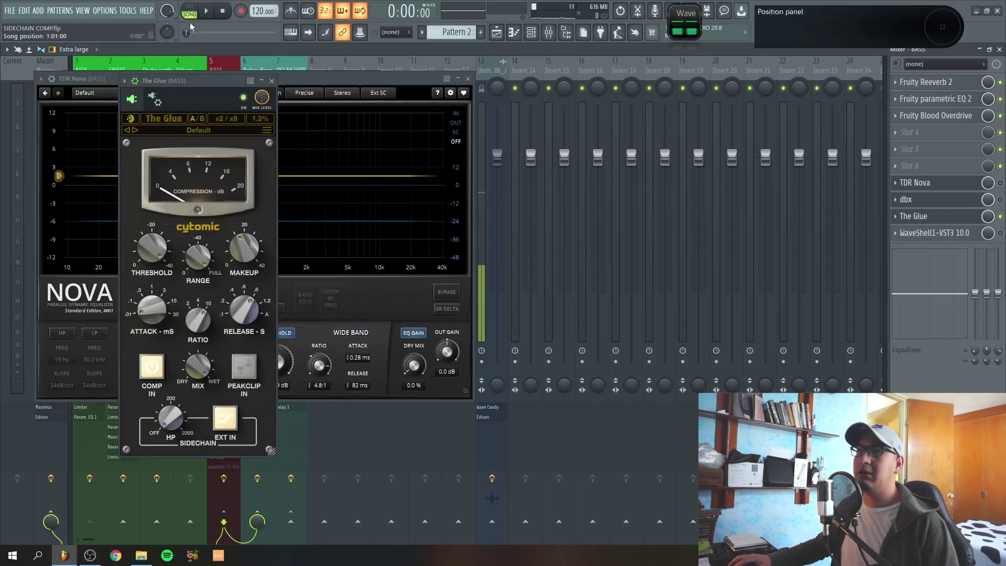
{"action": "left_click", "coordinate": [209, 11]}
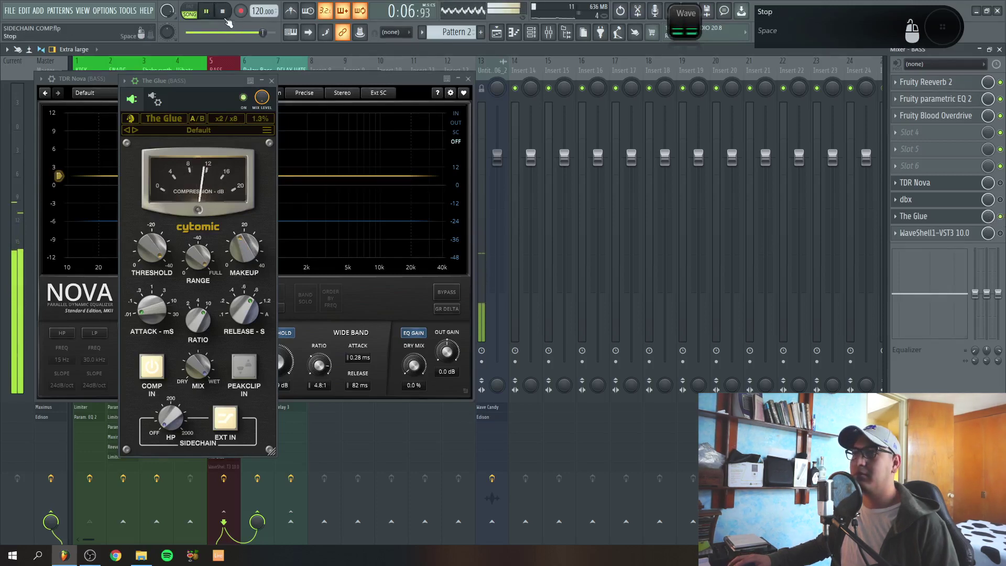
{"action": "key", "text": "space"}
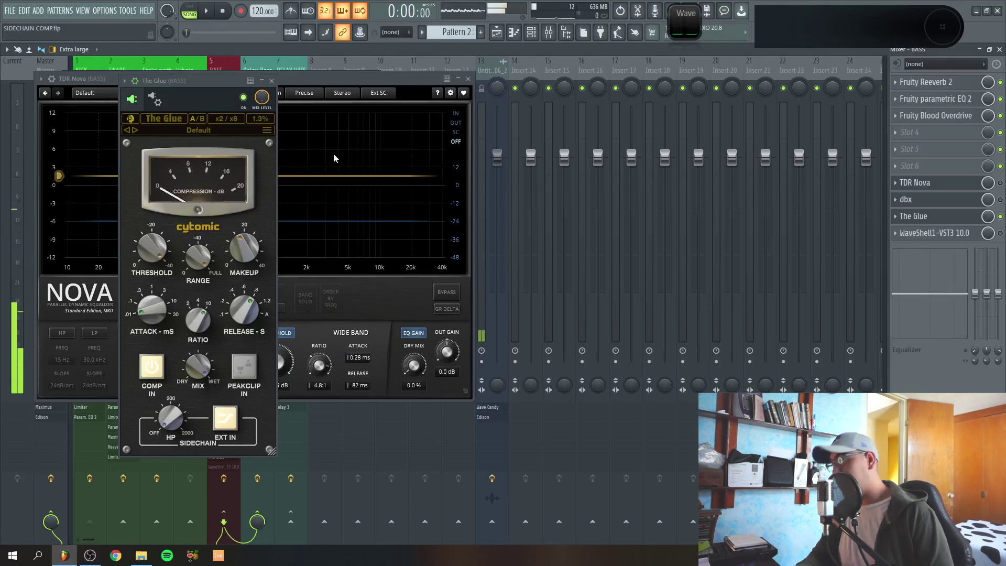
Switch from The Glue to HComp on BASS; set output -5.1 dB, release 210 ms and ratio 50, and adjust attack and threshold.
{"action": "left_click", "coordinate": [932, 232]}
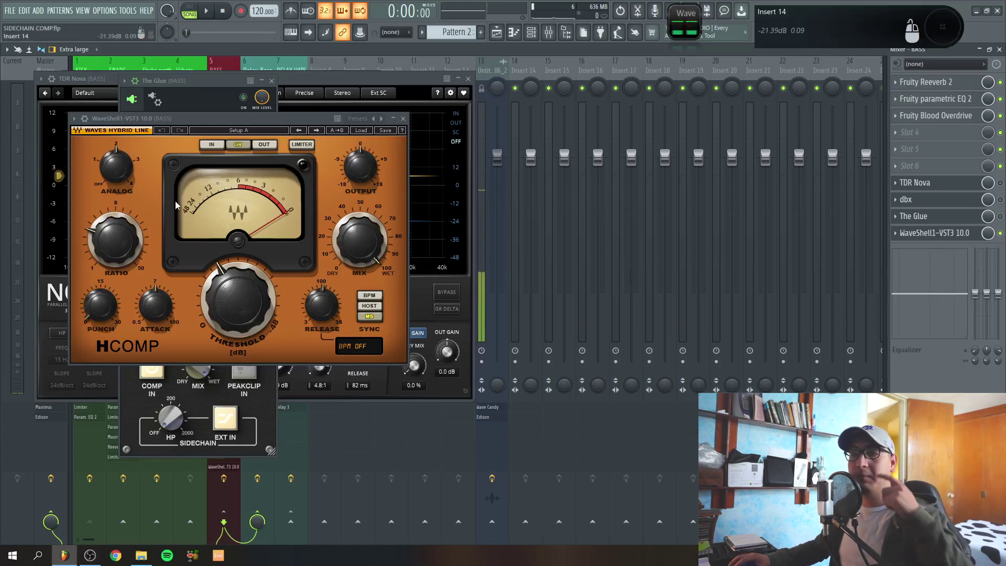
{"action": "left_click_drag", "start_coordinate": [347, 173], "coordinate": [347, 176]}
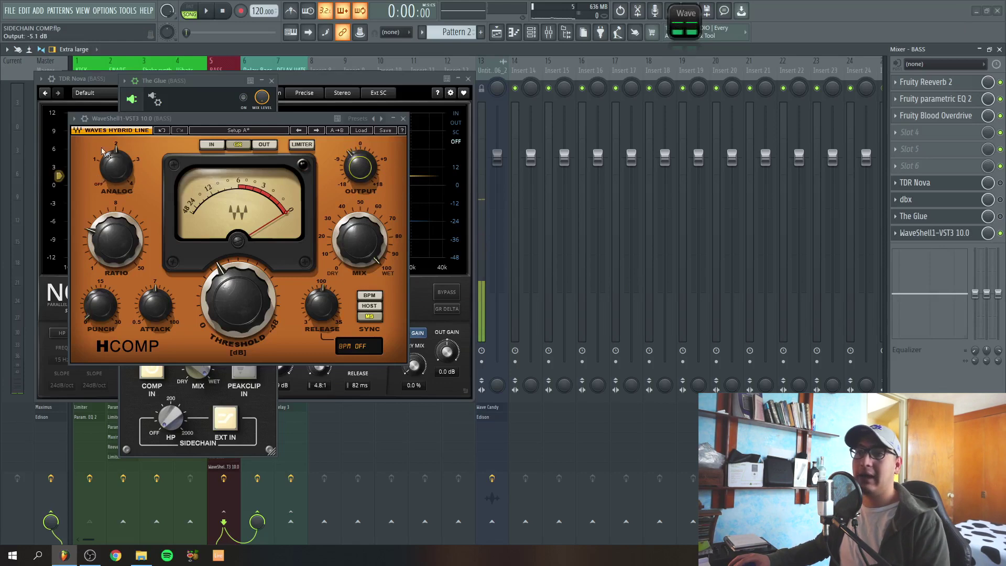
{"action": "left_click_drag", "start_coordinate": [160, 311], "coordinate": [161, 325]}
{"action": "left_click_drag", "start_coordinate": [321, 310], "coordinate": [322, 312]}
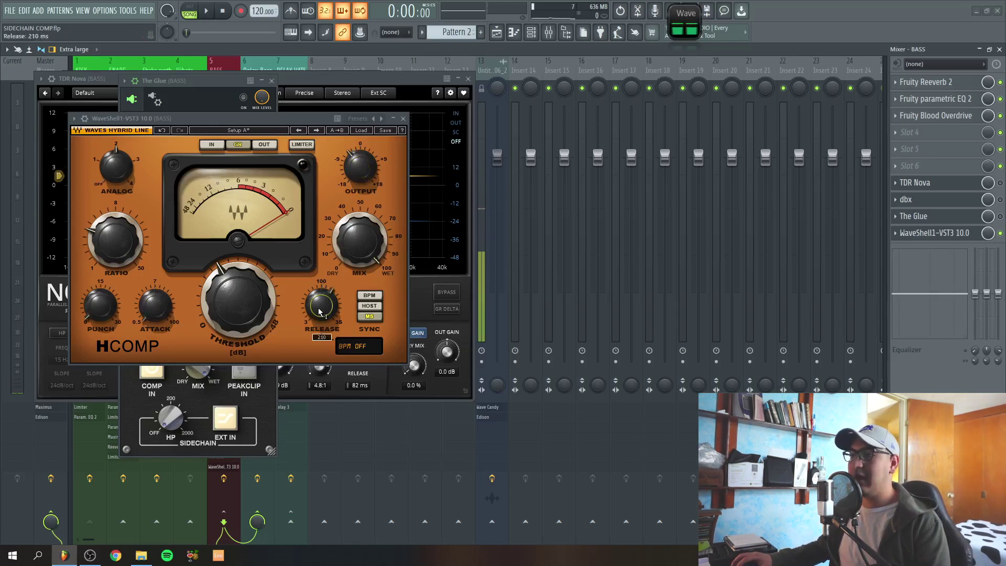
{"action": "left_click_drag", "start_coordinate": [236, 311], "coordinate": [228, 307]}
{"action": "left_click_drag", "start_coordinate": [115, 239], "coordinate": [118, 325]}
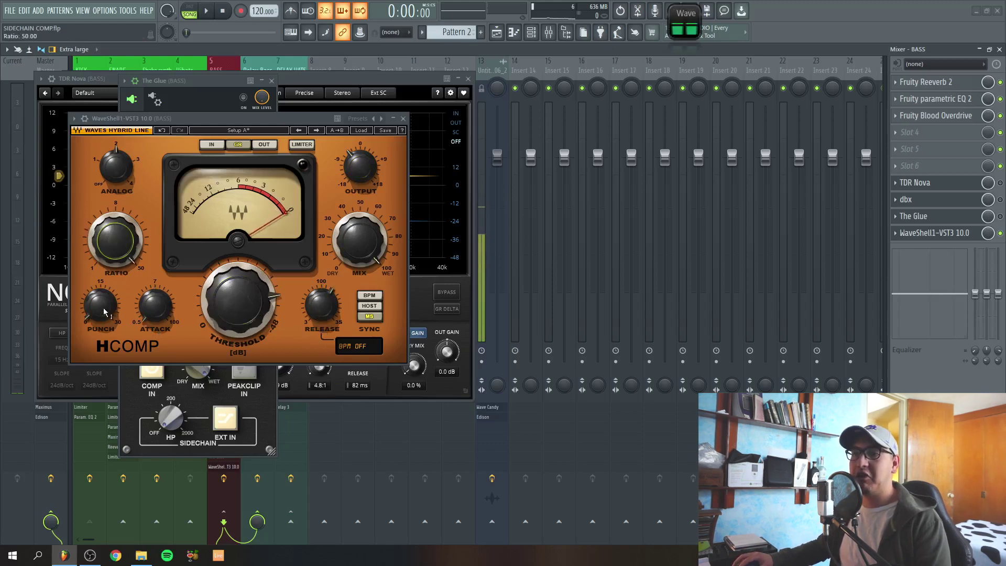
Assign KICK to HComp's Stereo Aux In and activate that input in the processing settings, then return to the compressor's interface.
{"action": "left_click", "coordinate": [85, 118]}
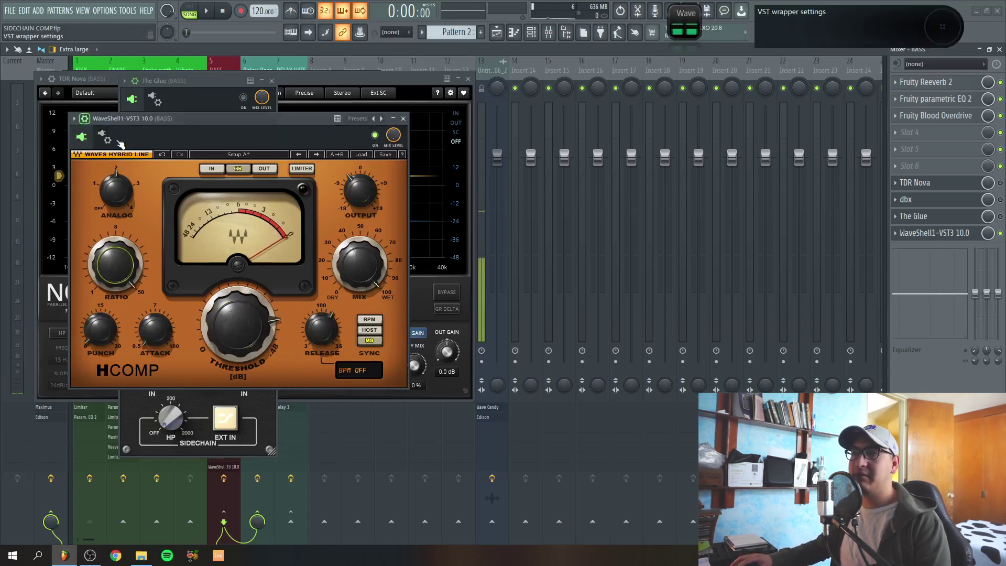
{"action": "left_click", "coordinate": [116, 140]}
{"action": "left_click", "coordinate": [119, 160]}
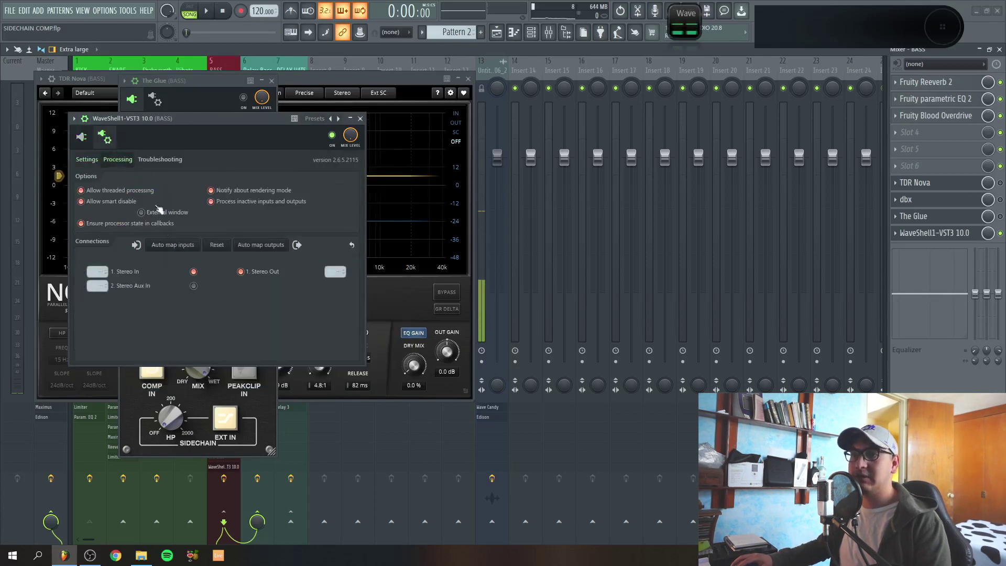
{"action": "right_click", "coordinate": [98, 287]}
{"action": "left_click", "coordinate": [114, 302]}
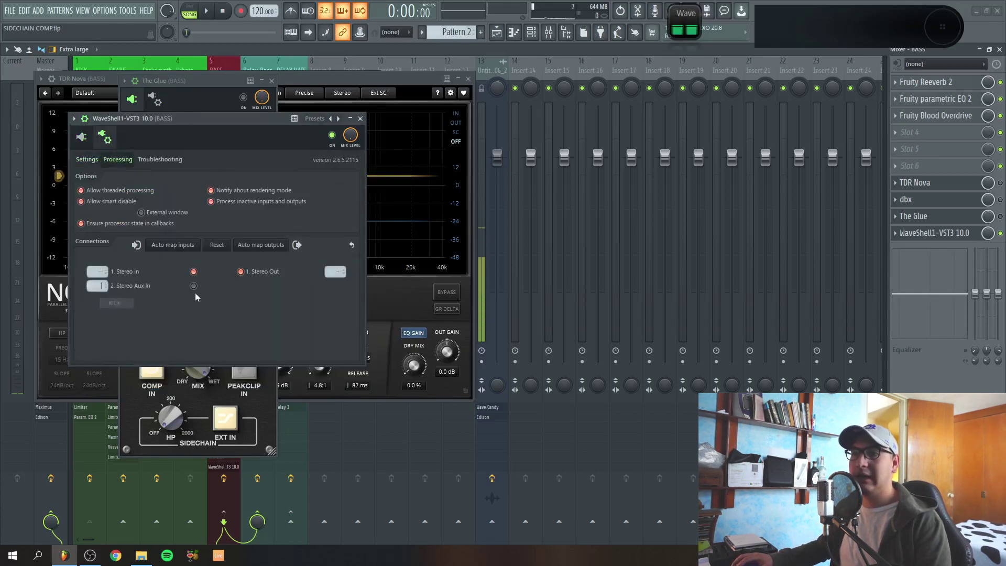
{"action": "left_click", "coordinate": [194, 286]}
{"action": "left_click", "coordinate": [104, 137]}
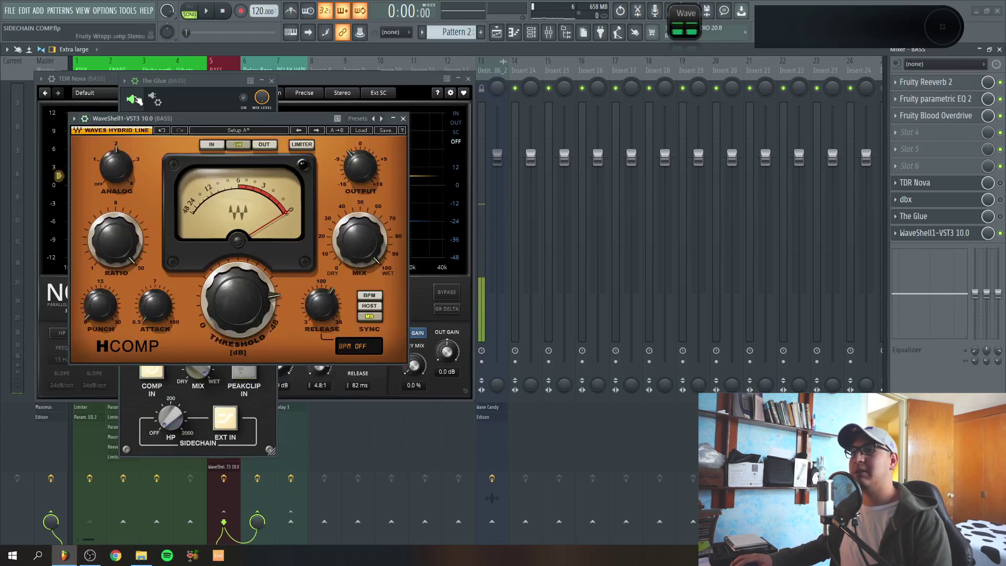
During playback, set HComp's threshold to -44.6 dB and readjust its output level.
{"action": "left_click", "coordinate": [206, 11]}
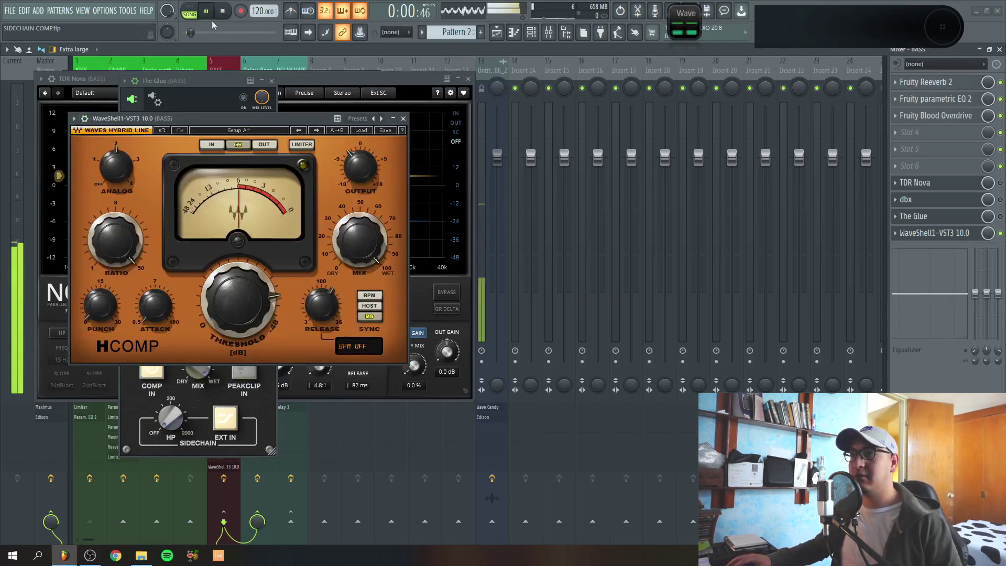
{"action": "left_click_drag", "start_coordinate": [239, 292], "coordinate": [328, 186]}
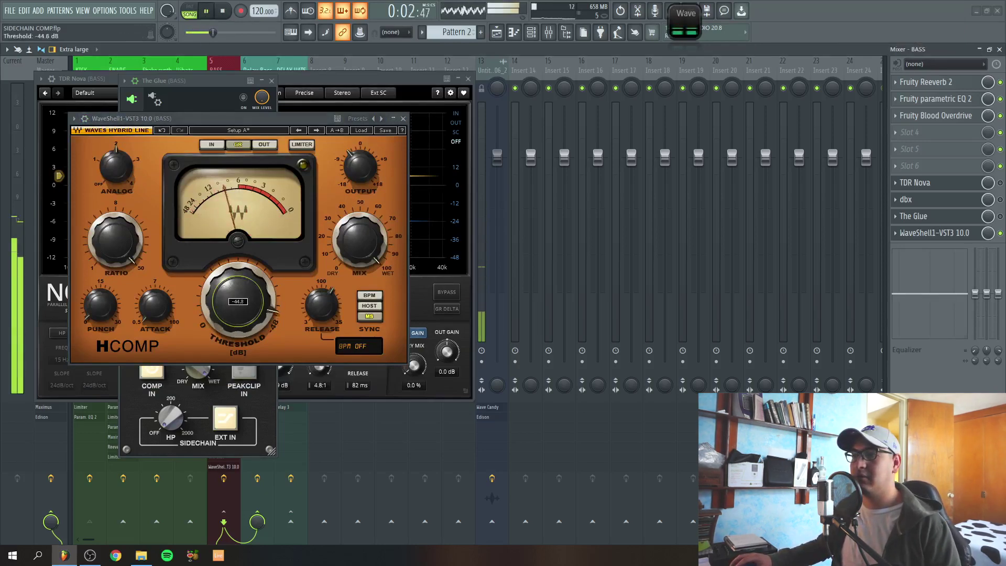
{"action": "left_click_drag", "start_coordinate": [359, 166], "coordinate": [355, 169]}
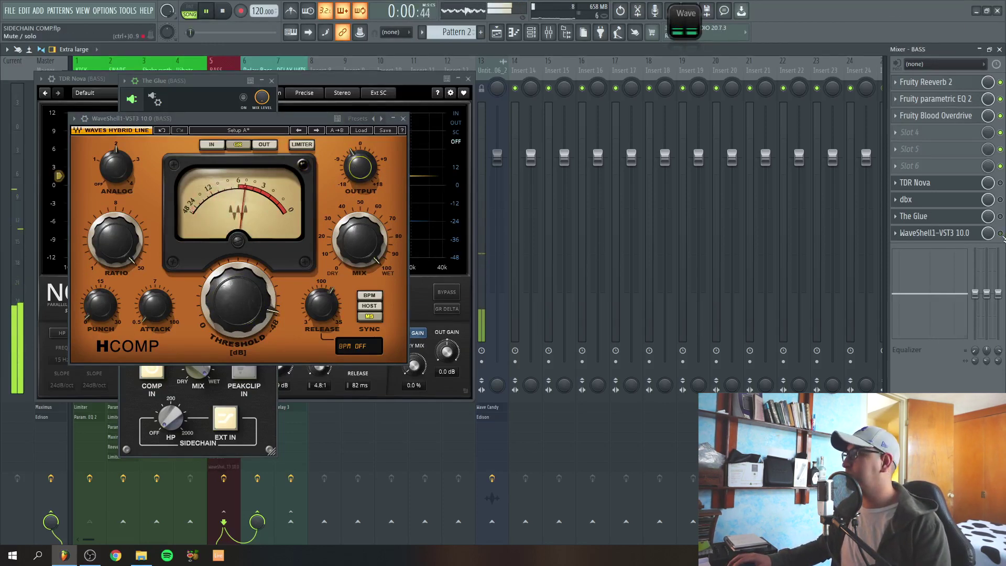
Compare HComp with dbx by ear by alternating them on the BASS track, leave only HComp enabled, and stop playback.
{"action": "left_click", "coordinate": [1002, 234]}
{"action": "left_click", "coordinate": [1001, 203]}
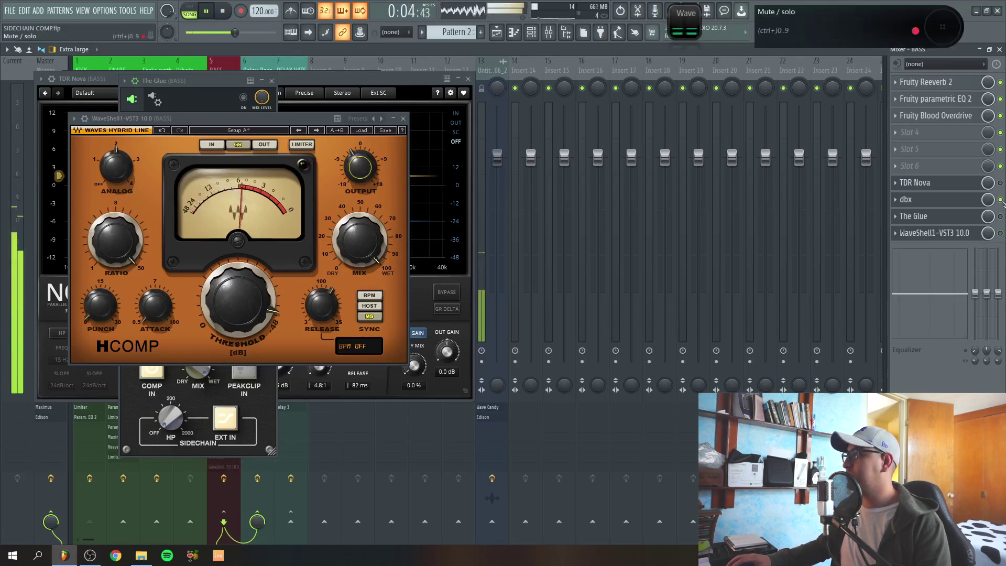
{"action": "left_click", "coordinate": [1002, 203]}
{"action": "left_click", "coordinate": [1002, 234]}
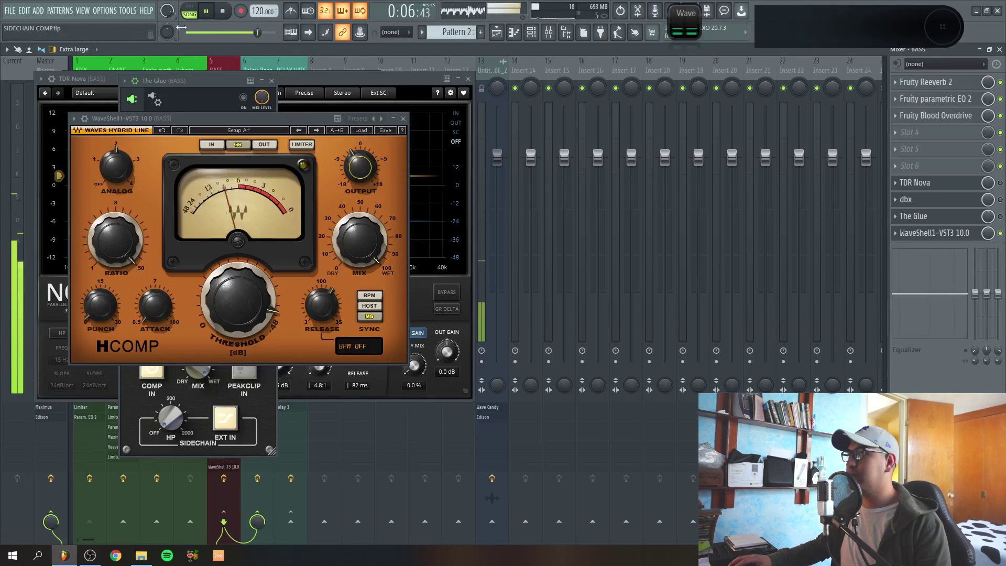
{"action": "left_click", "coordinate": [223, 11]}
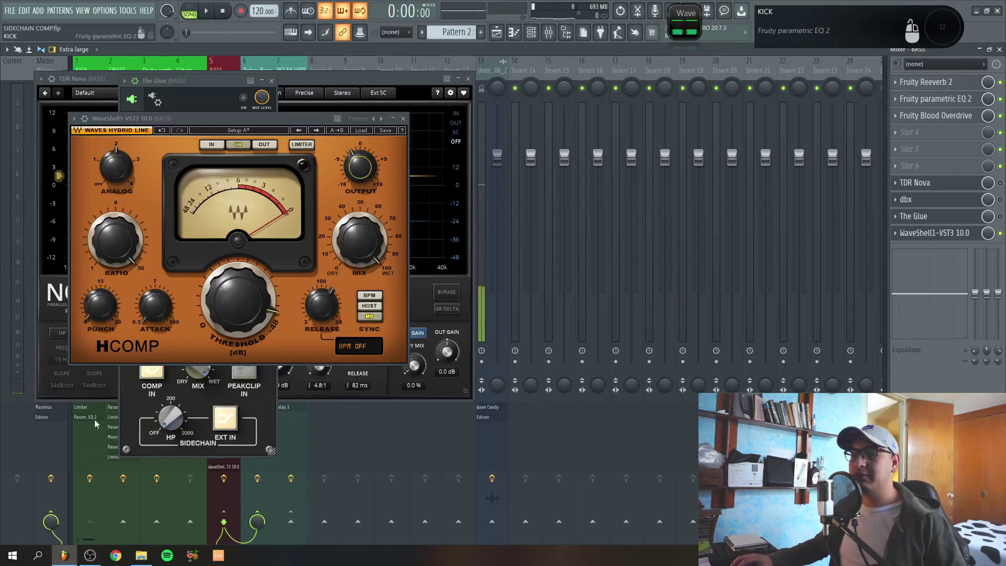
Review the KICK track's sidechain routing and HComp's Stereo Aux In assignment in the processing settings, then return to the interface.
{"action": "left_click", "coordinate": [88, 64]}
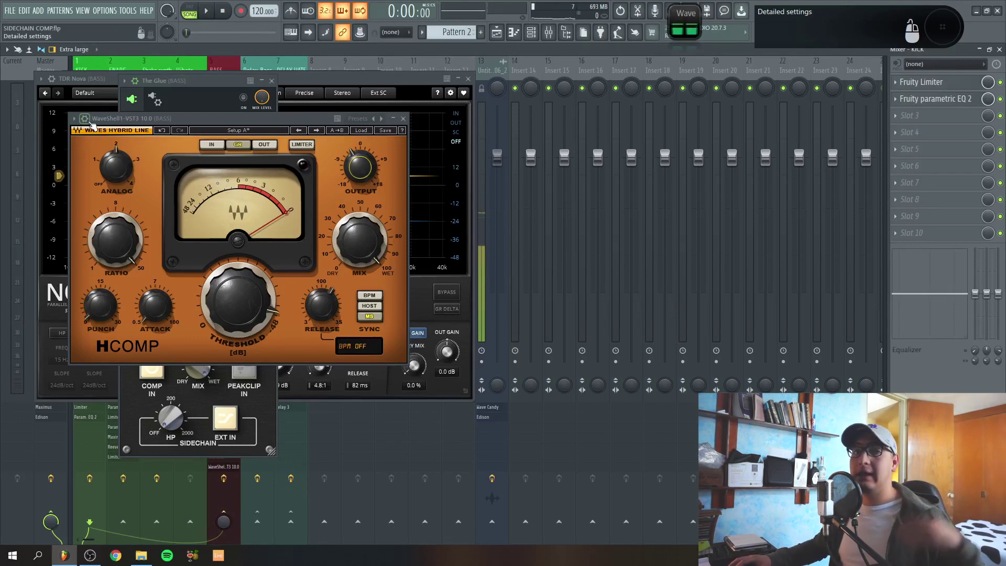
{"action": "left_click", "coordinate": [86, 119]}
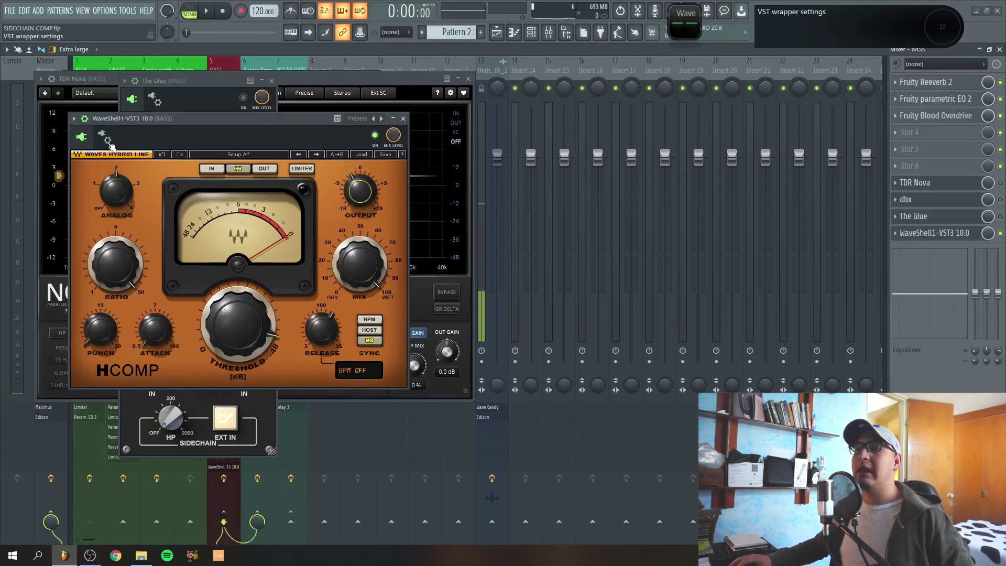
{"action": "left_click", "coordinate": [106, 139]}
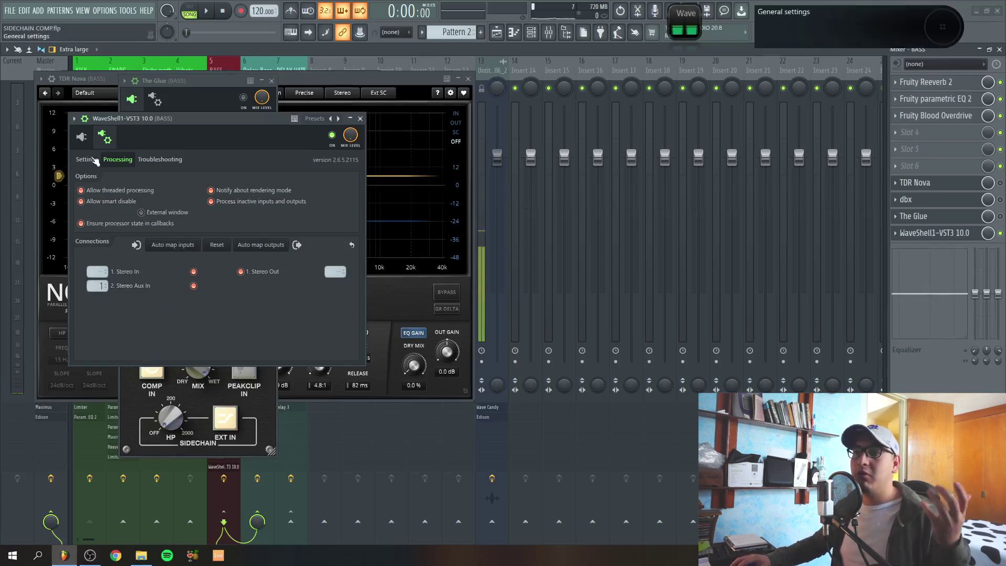
{"action": "left_click", "coordinate": [82, 137]}
{"action": "left_click", "coordinate": [84, 119]}
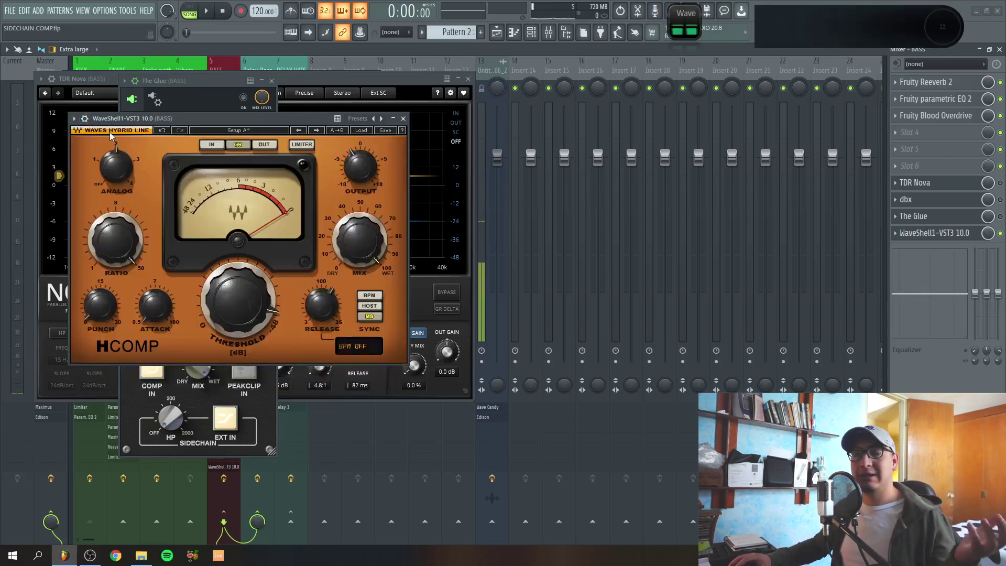